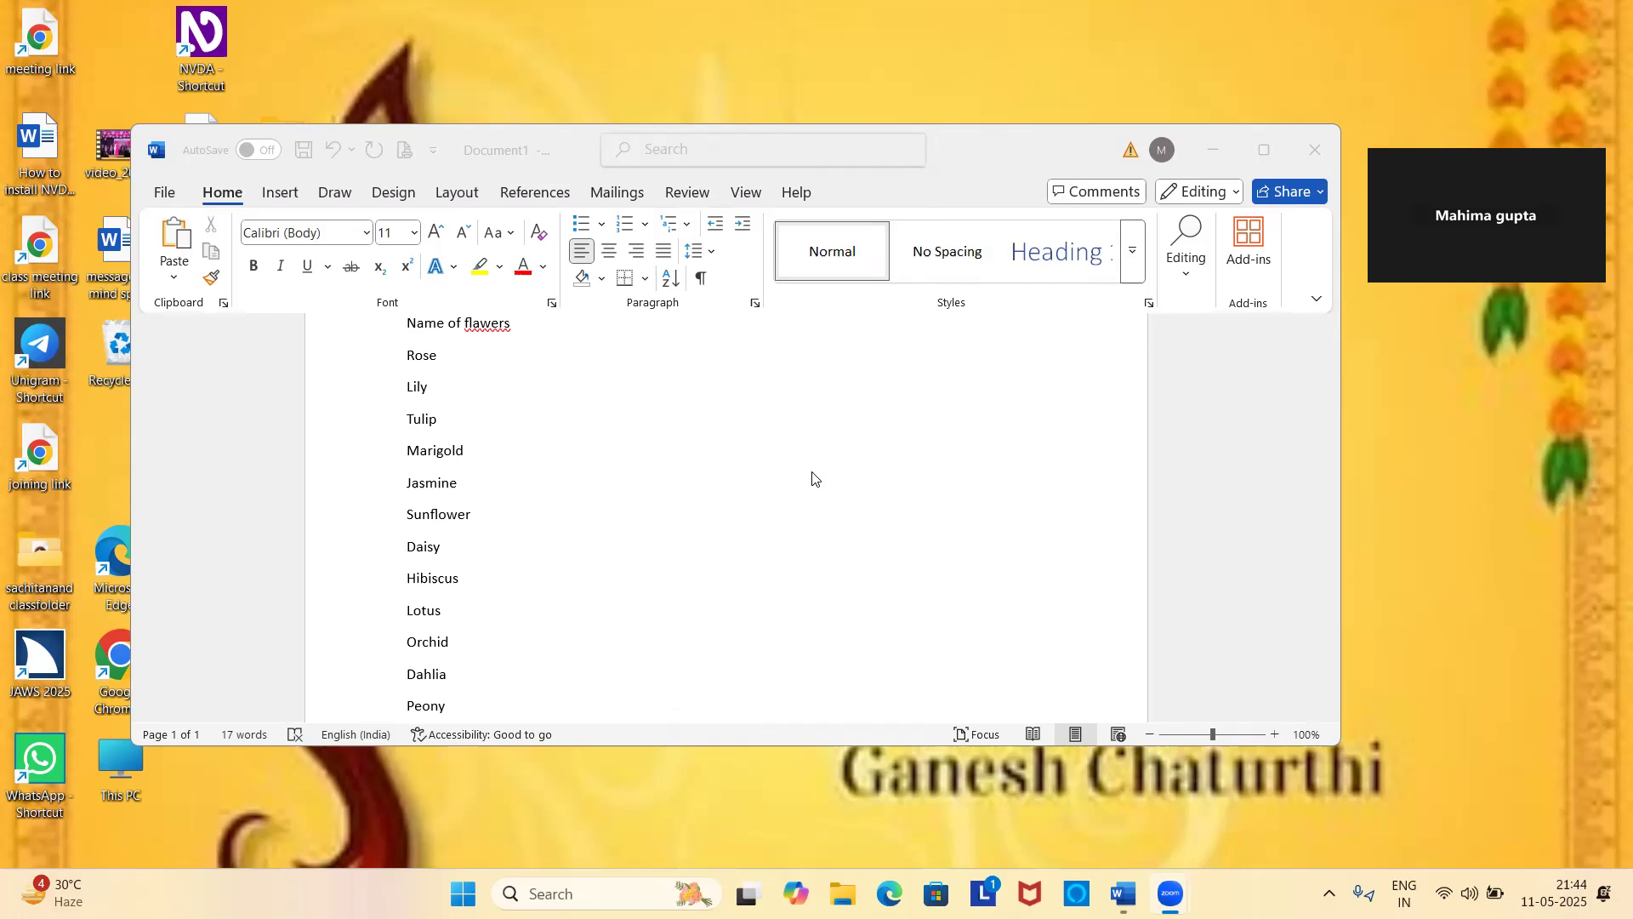
Switch to the Word document and move through the flower list from the top.
key(alt+Tab)
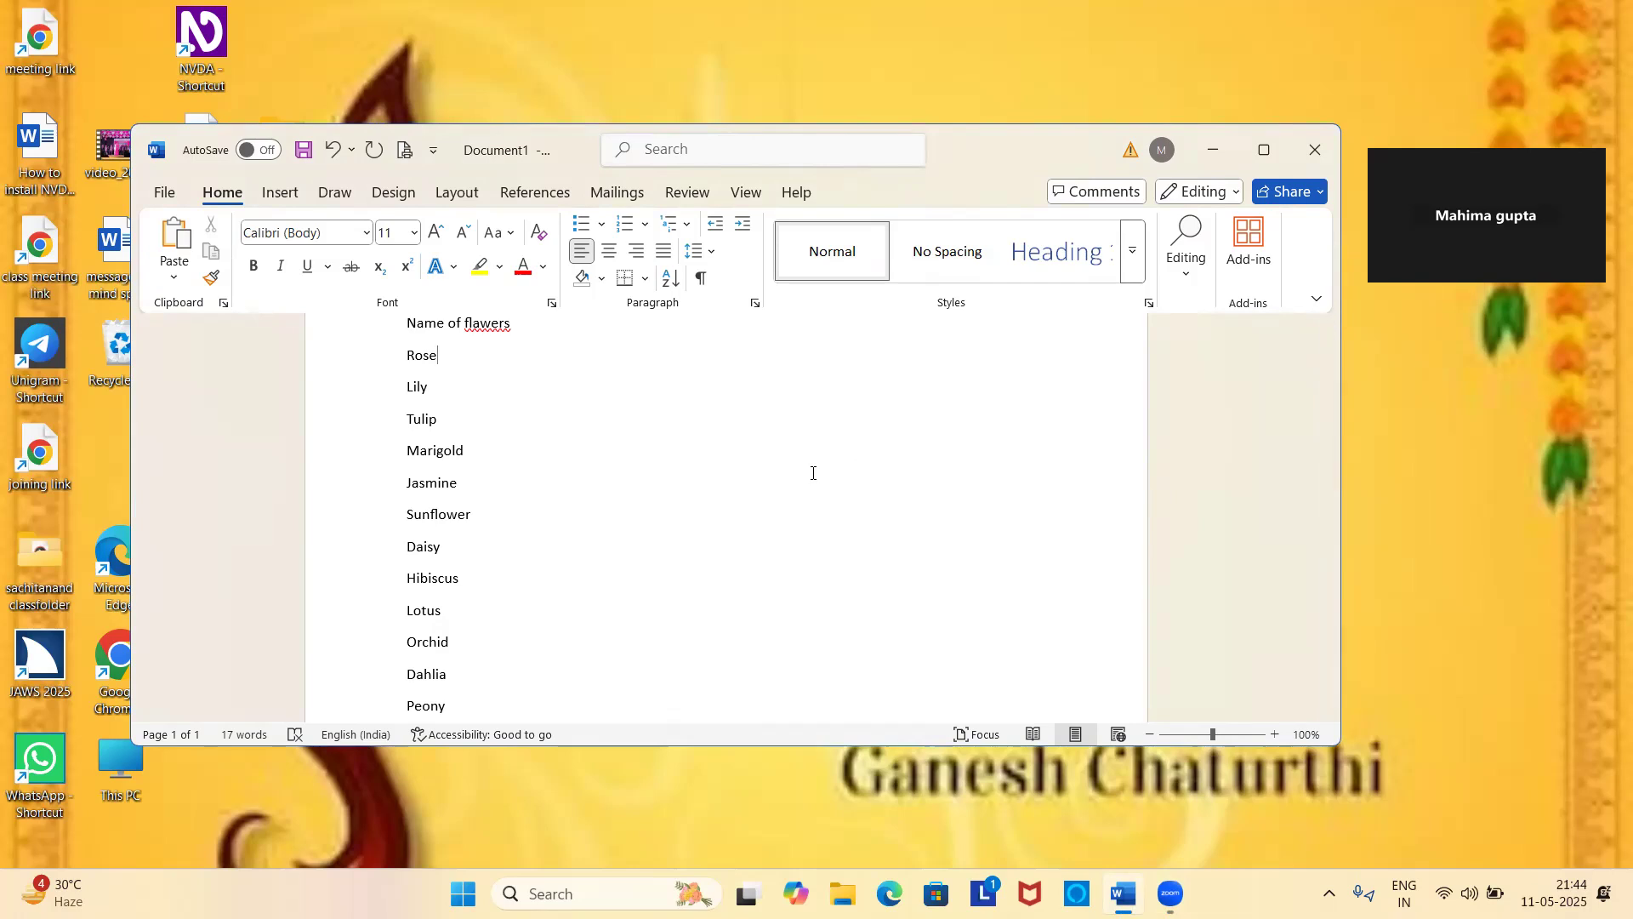
key(ctrl+Home)
key(Down)
key(Down)
key(Down)
key(Down)
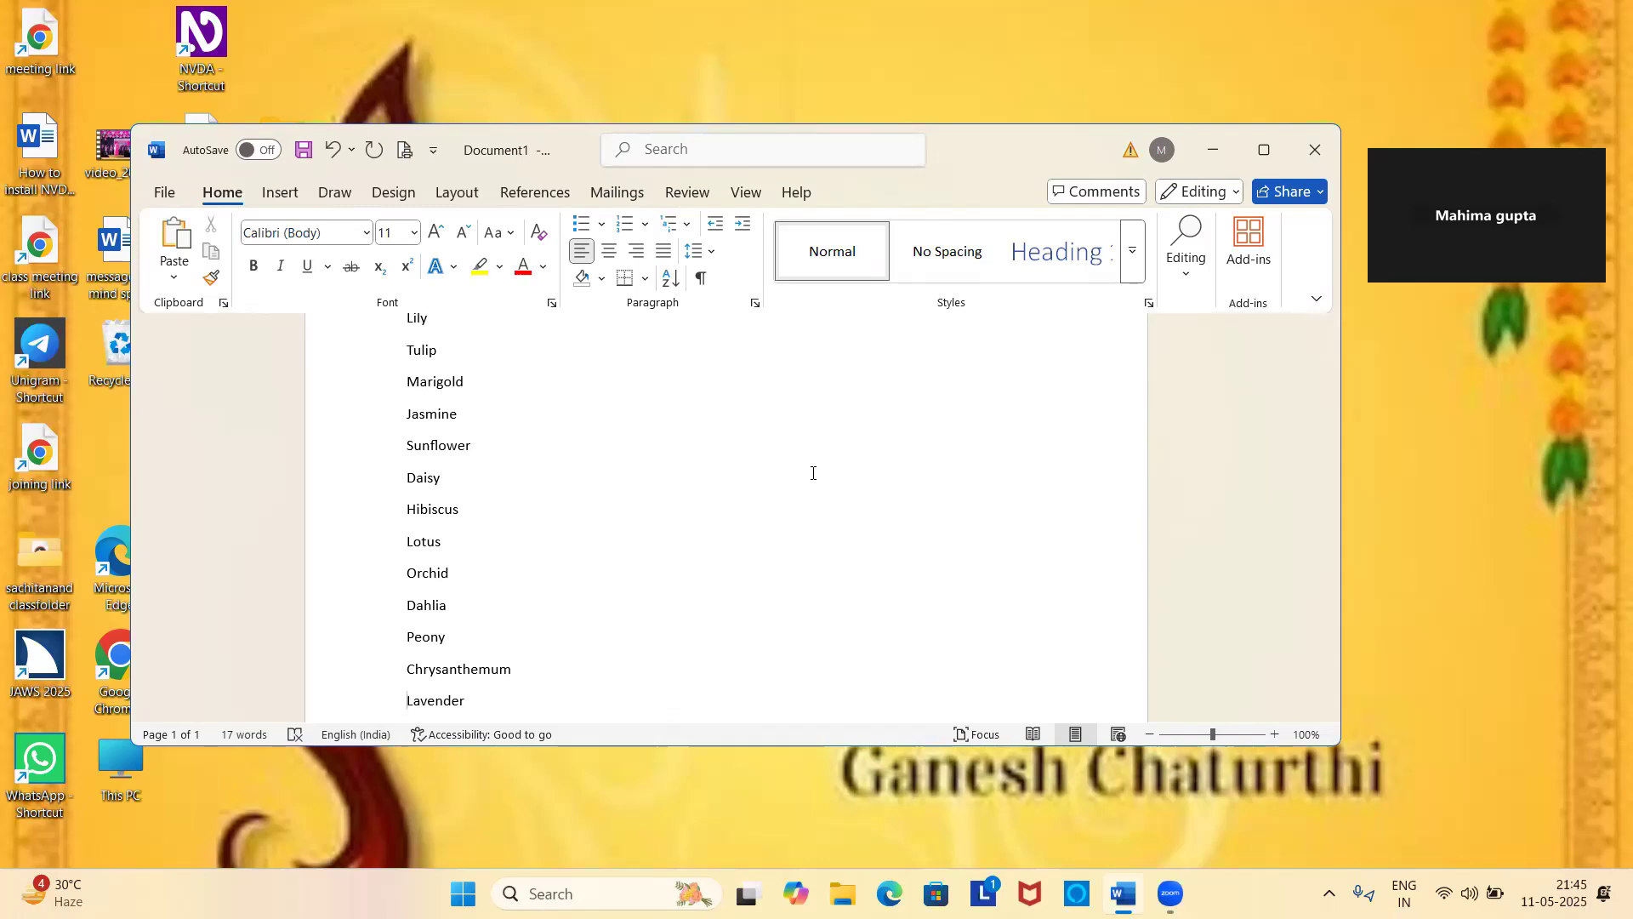
key(ctrl+Home)
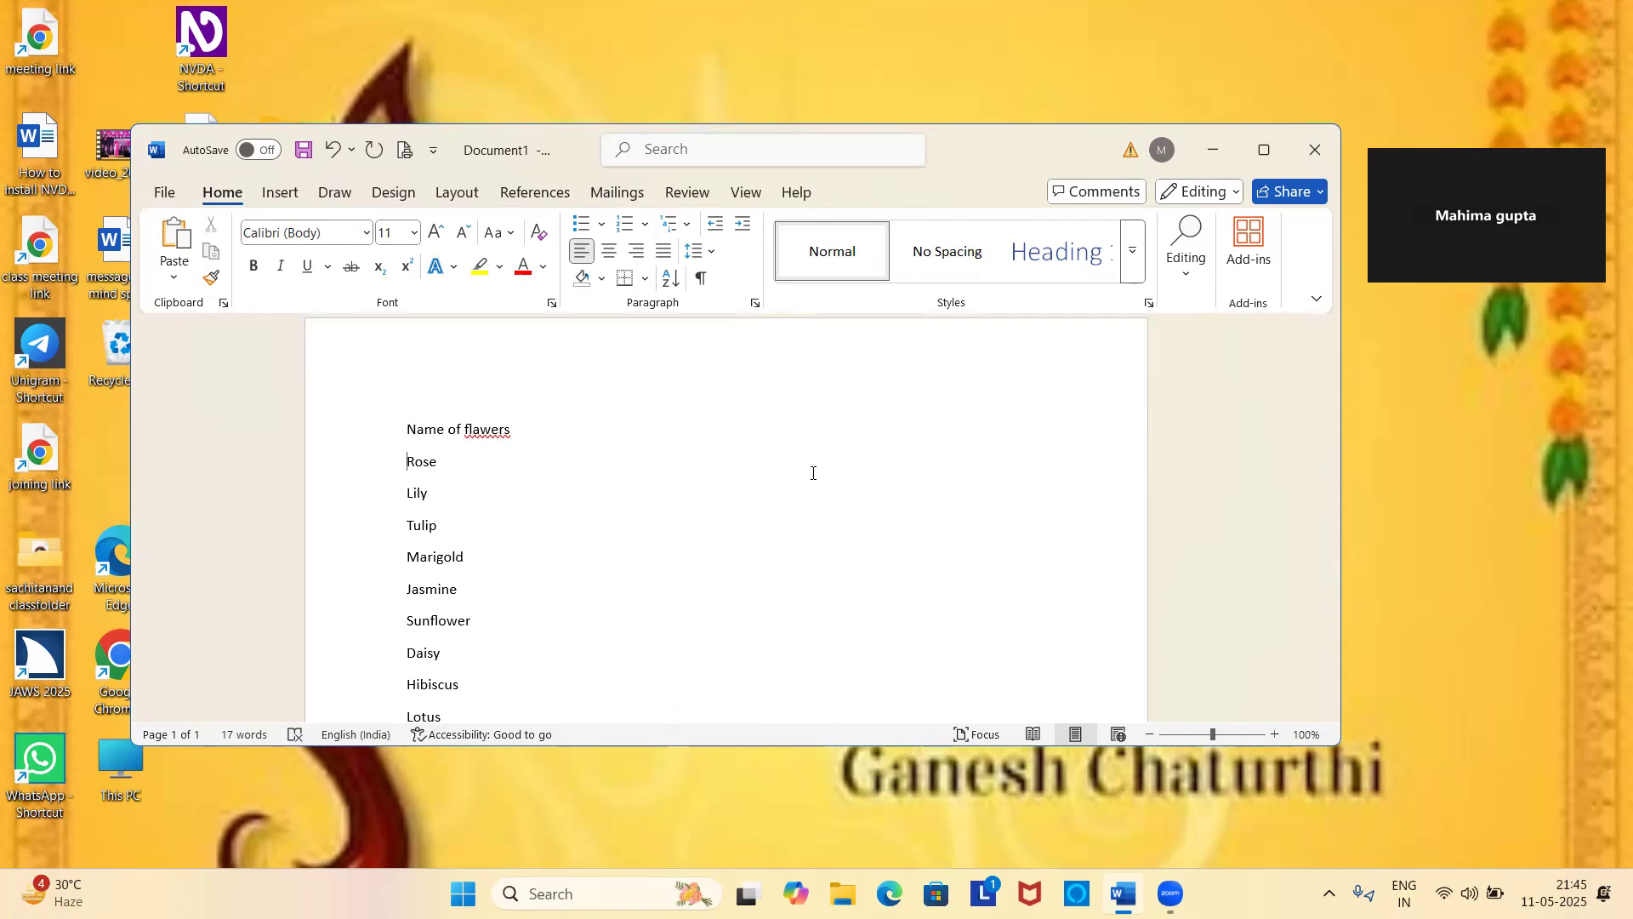
Select the flower names from Rose to Lavender and apply the hollow circle bullet from the bullet library.
key(shift+Down)
key(shift+Down)
key(shift+Down)
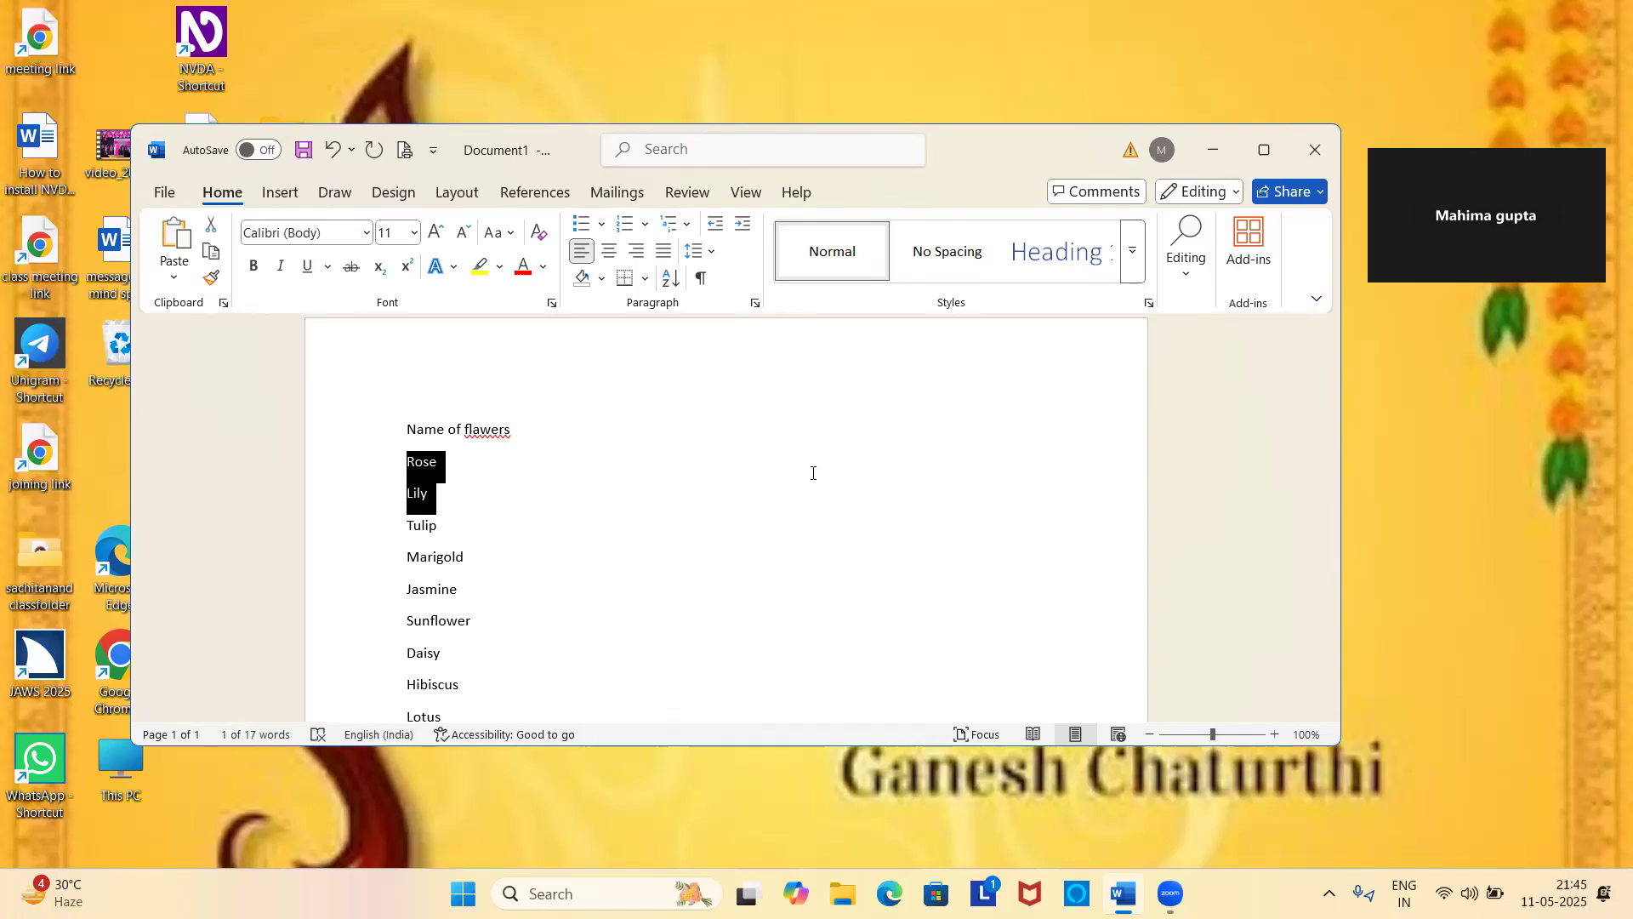
key(shift+Down)
key(shift+Down)
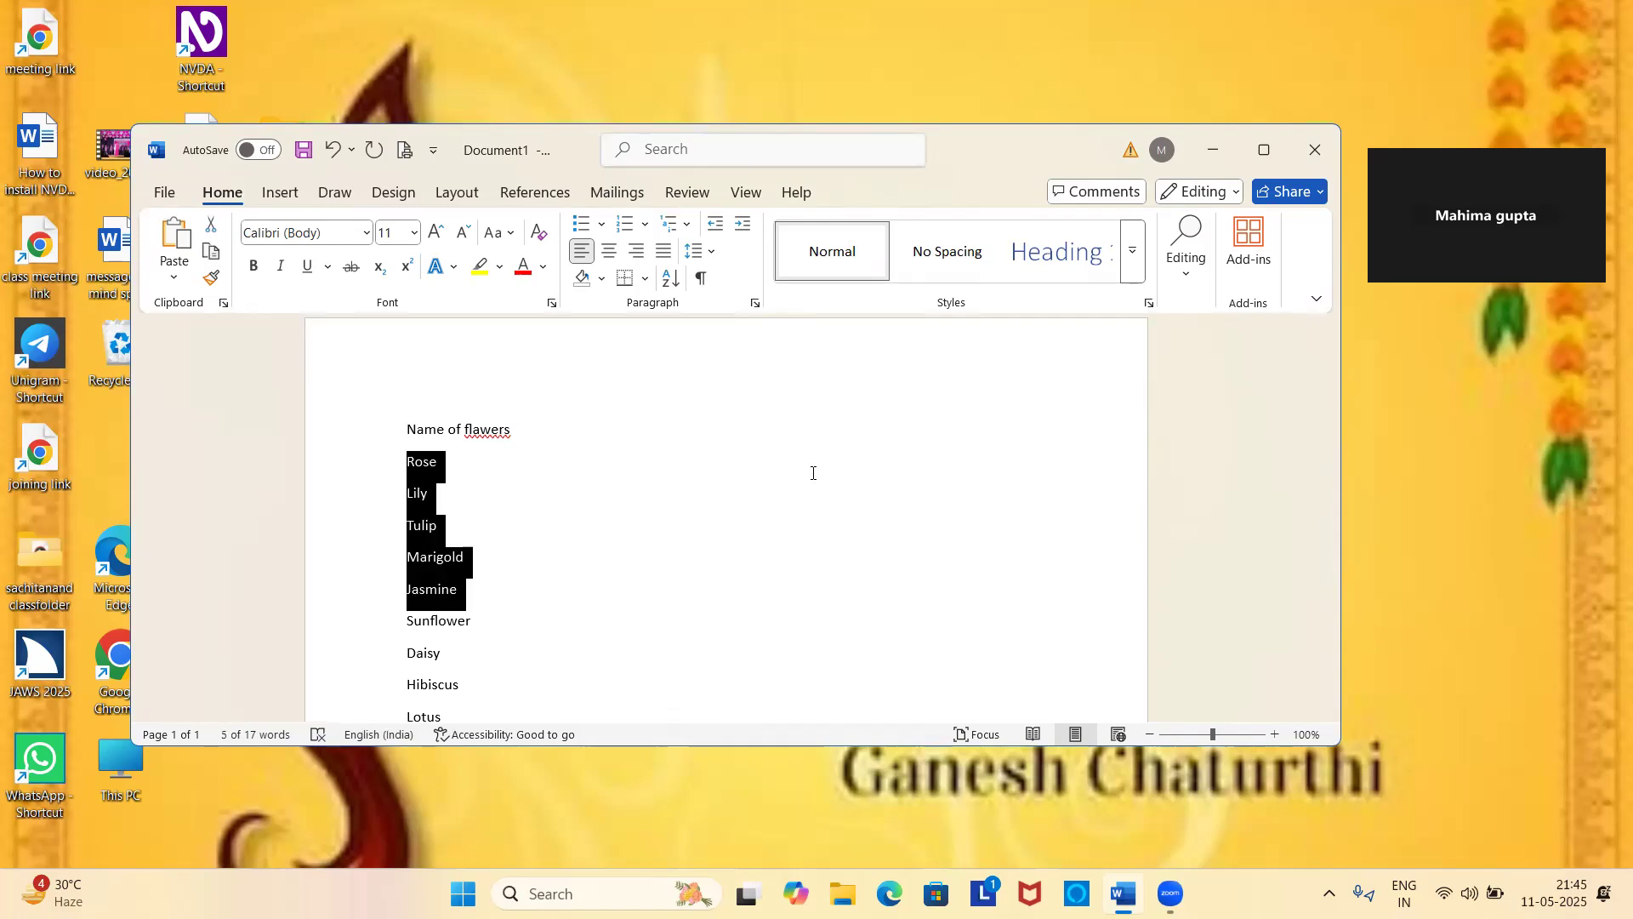
key(shift+Down)
key(shift+Down)
key(shift+Down)
key(shift+Down)
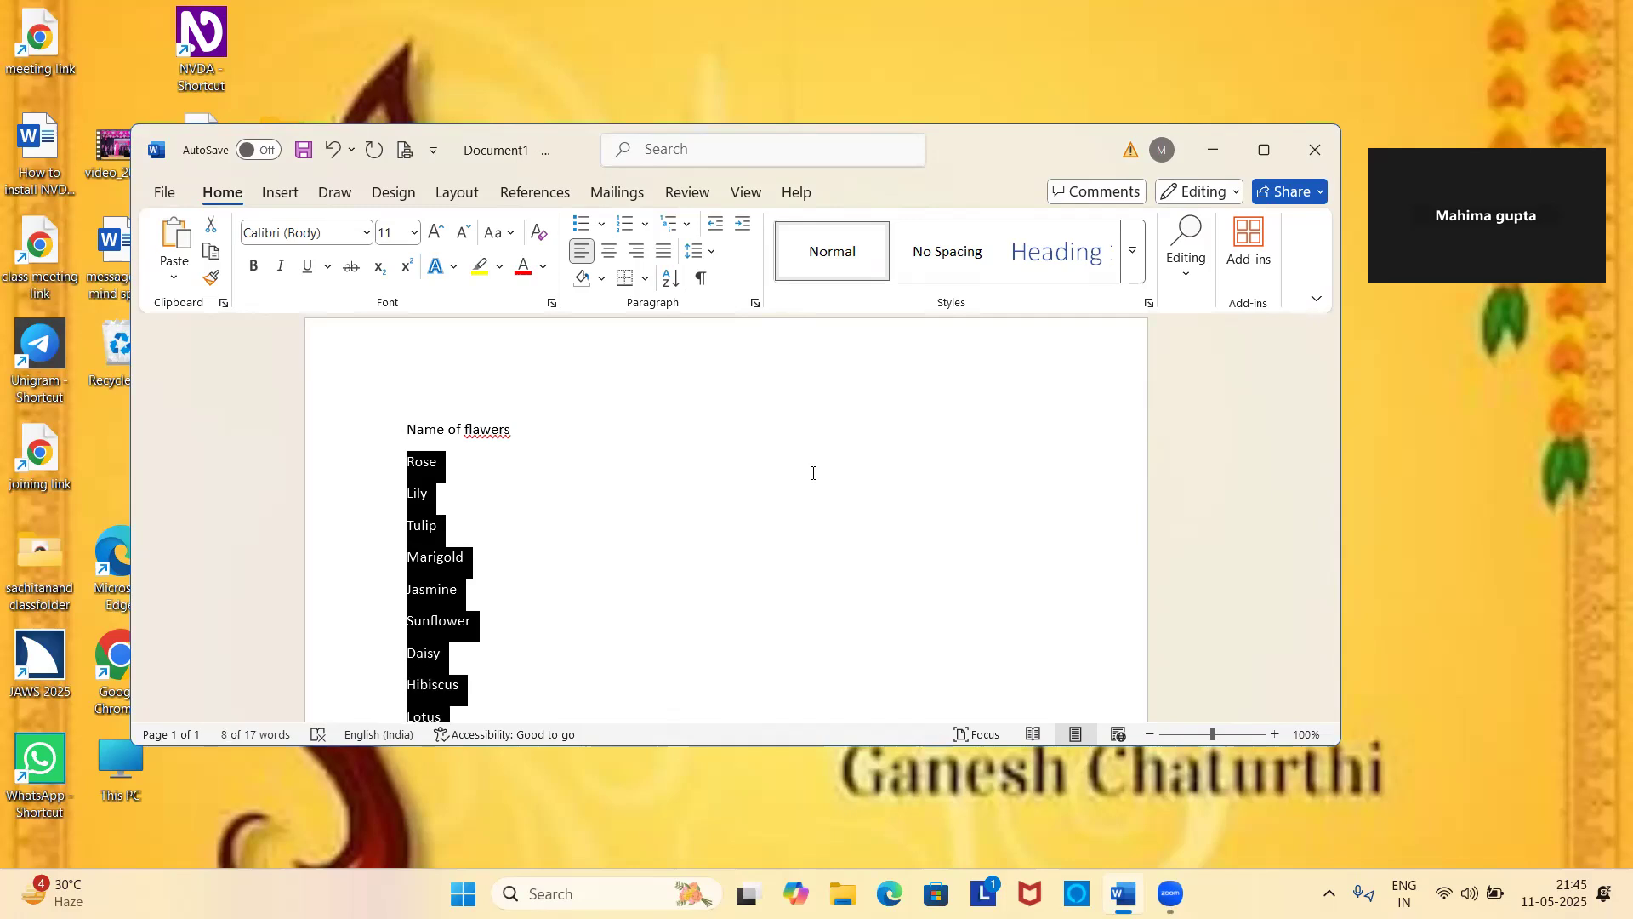
key(shift+Down)
key(shift+Down)
key(shift+Down)
key(shift+Down)
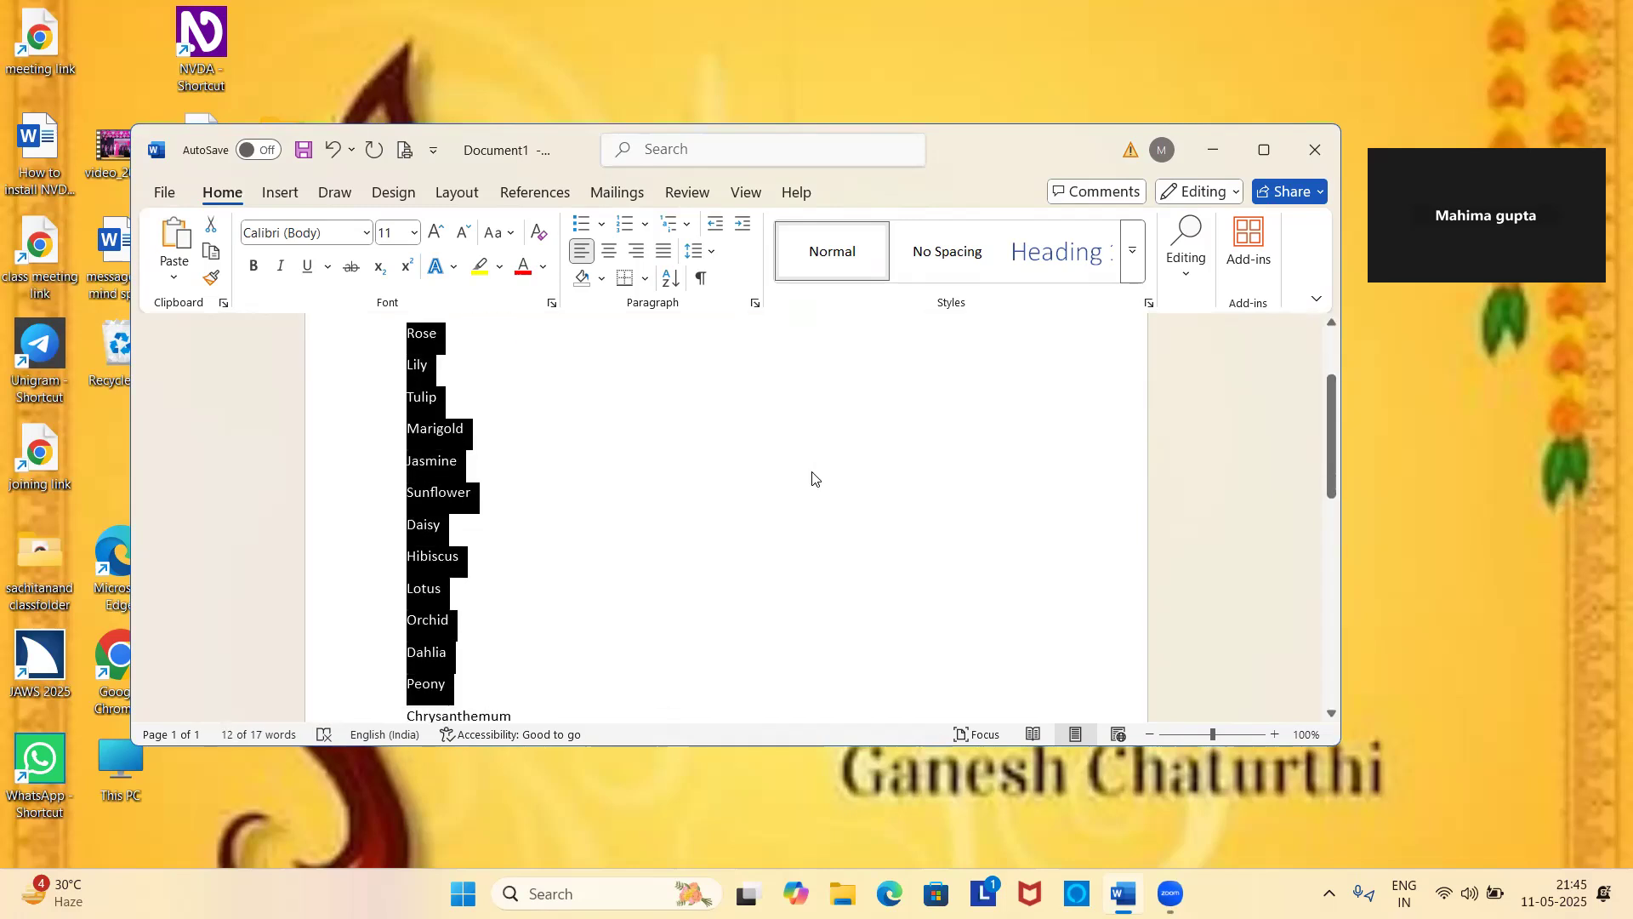
key(shift+Down)
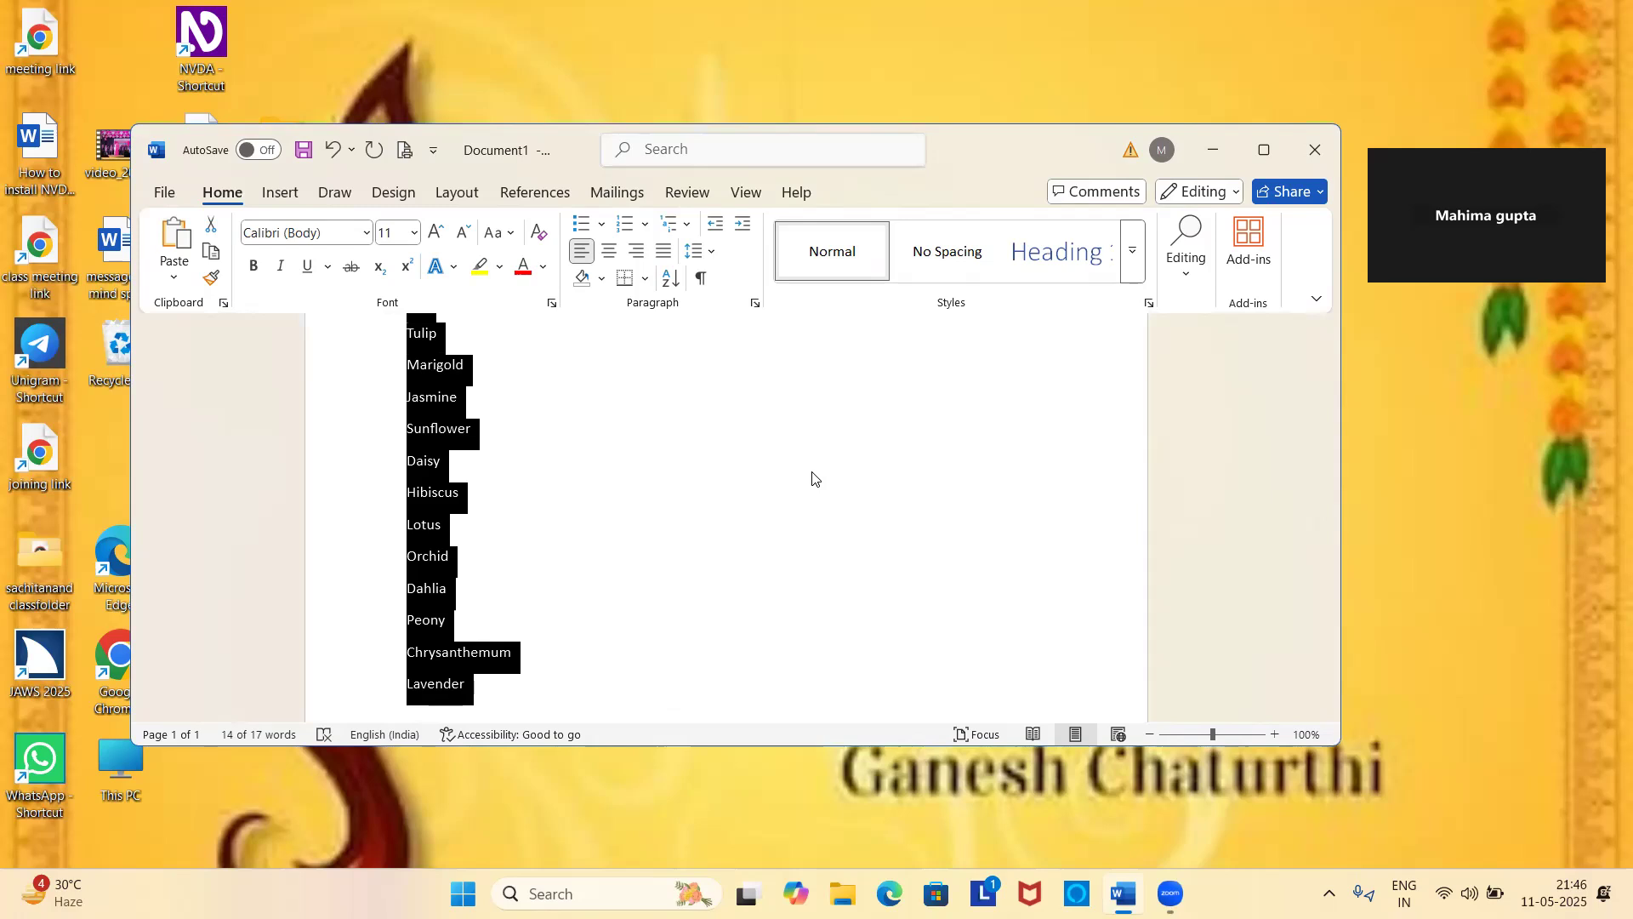
key(alt+h)
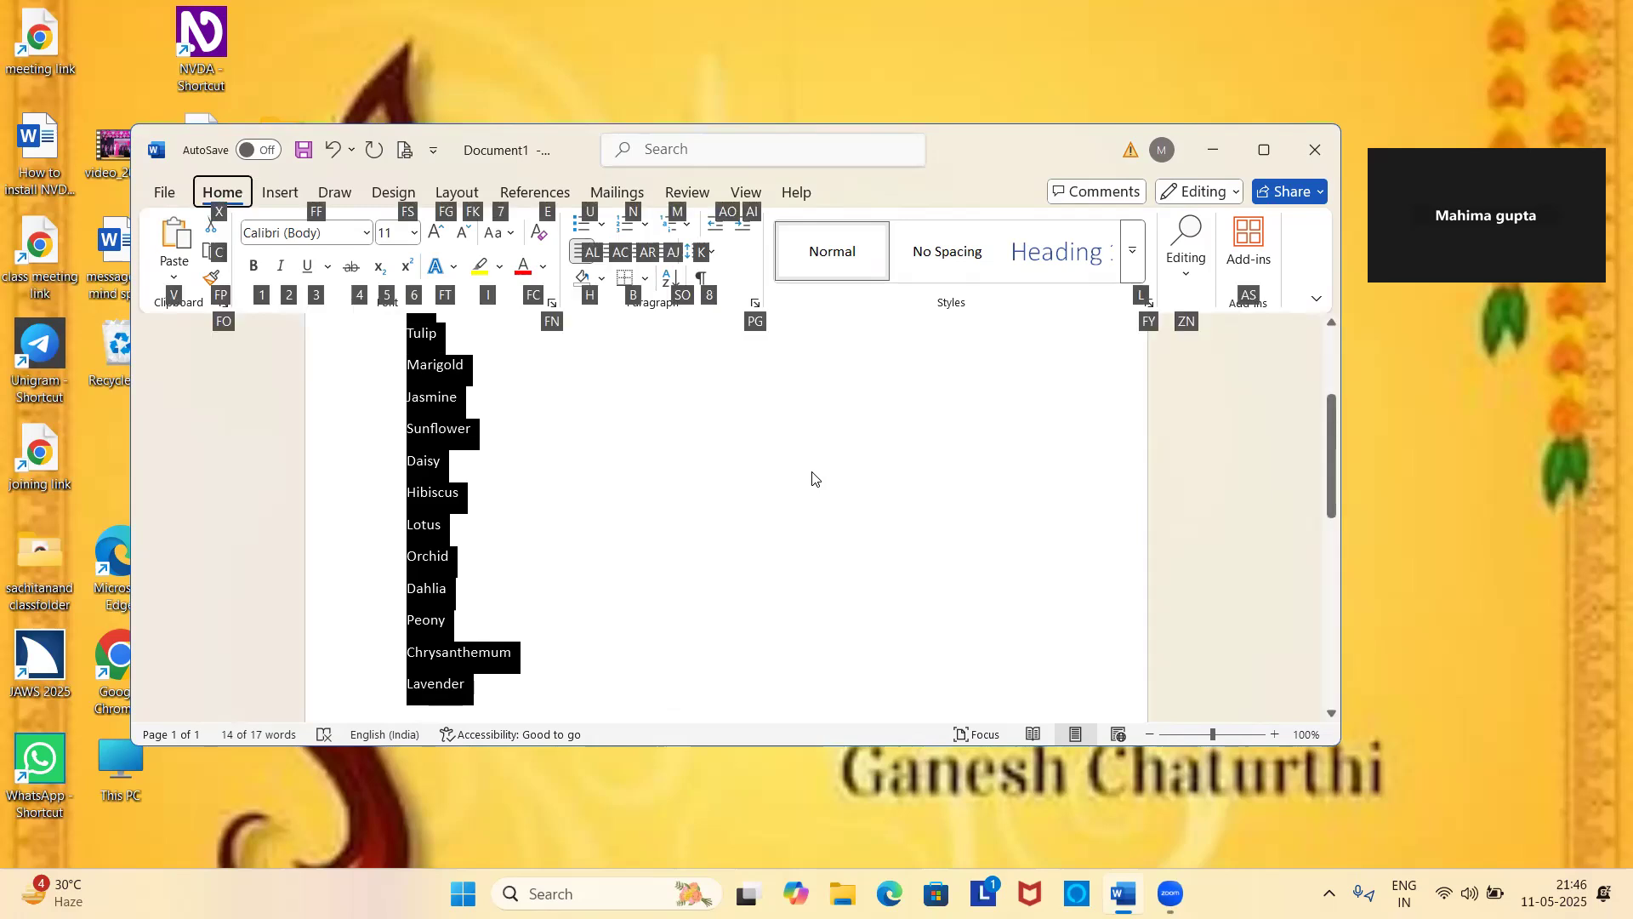
key(u)
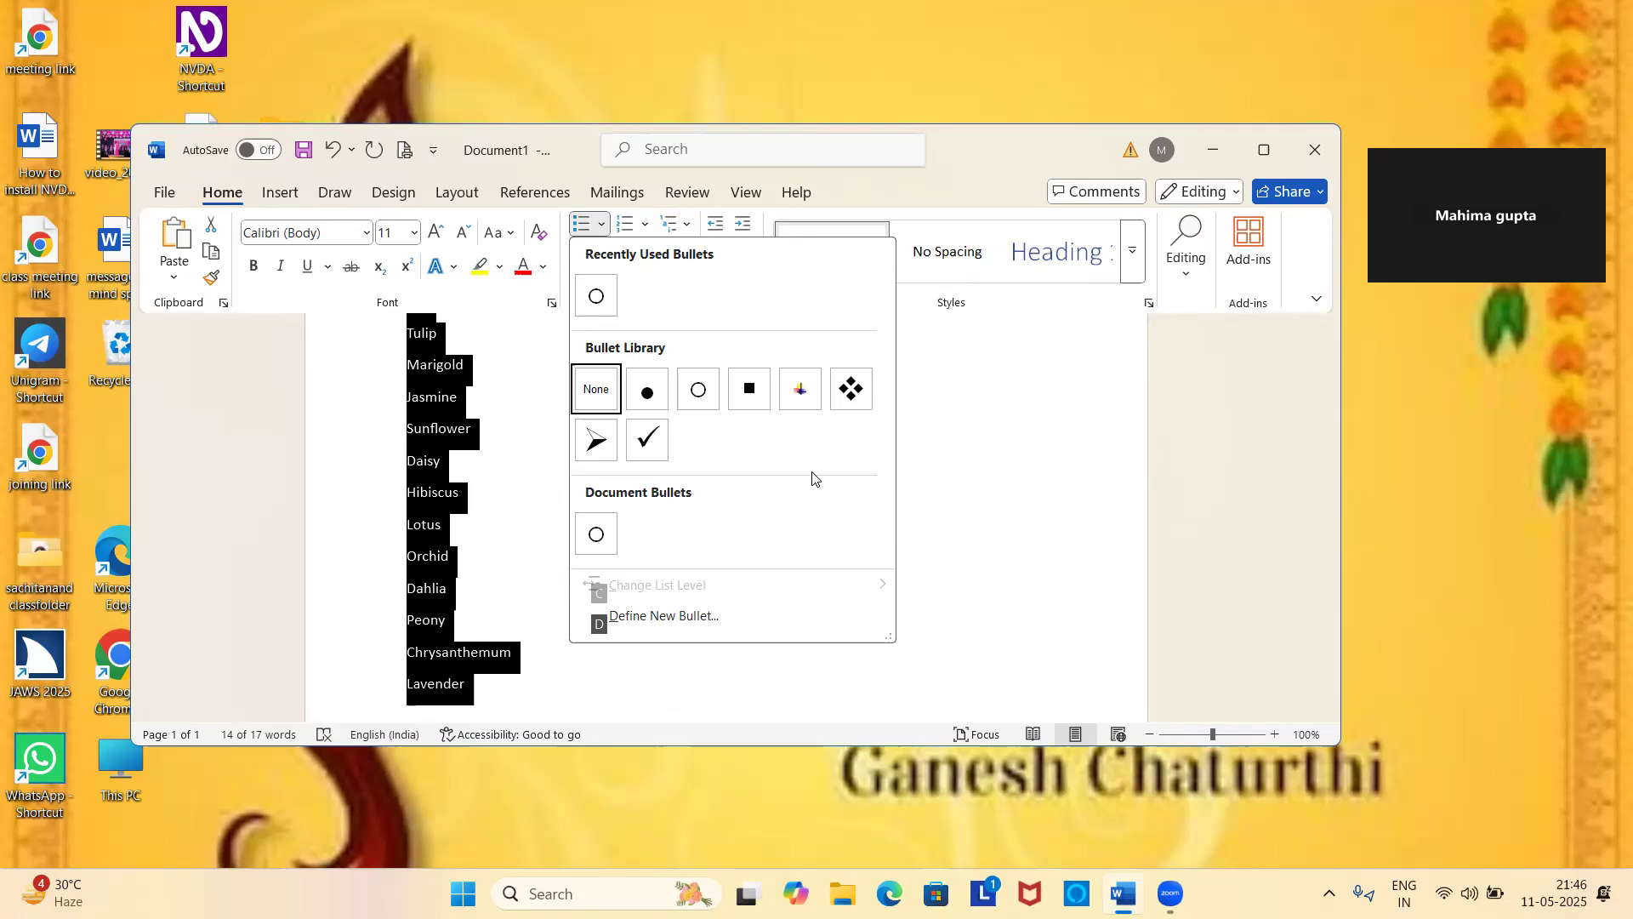
key(Right)
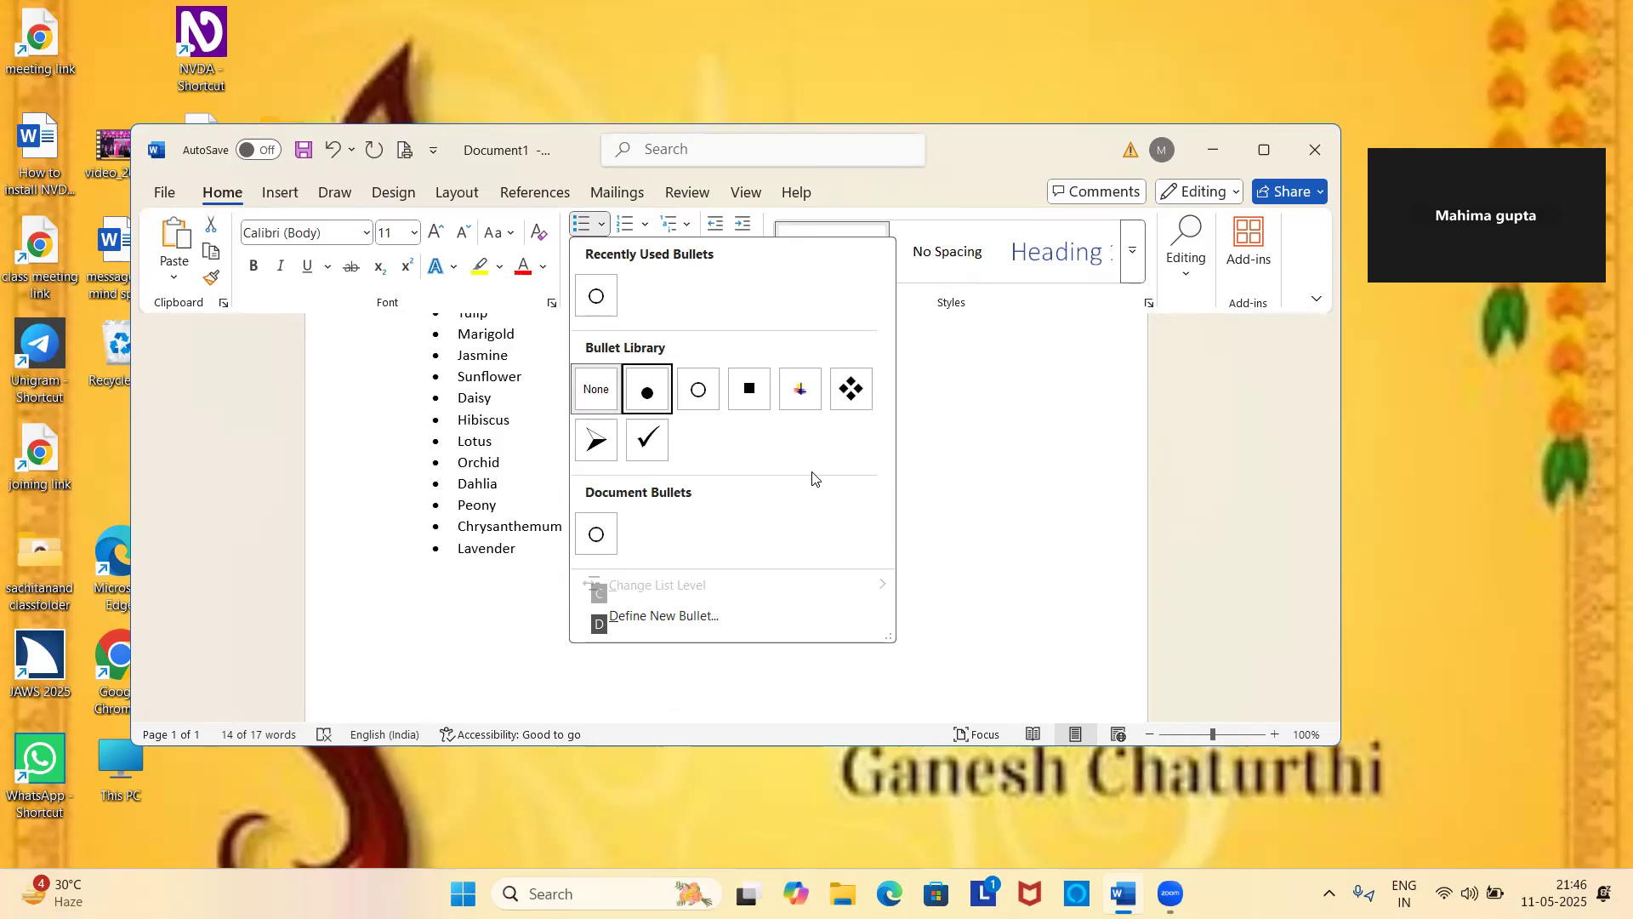
key(Right)
key(Right)
key(Right)
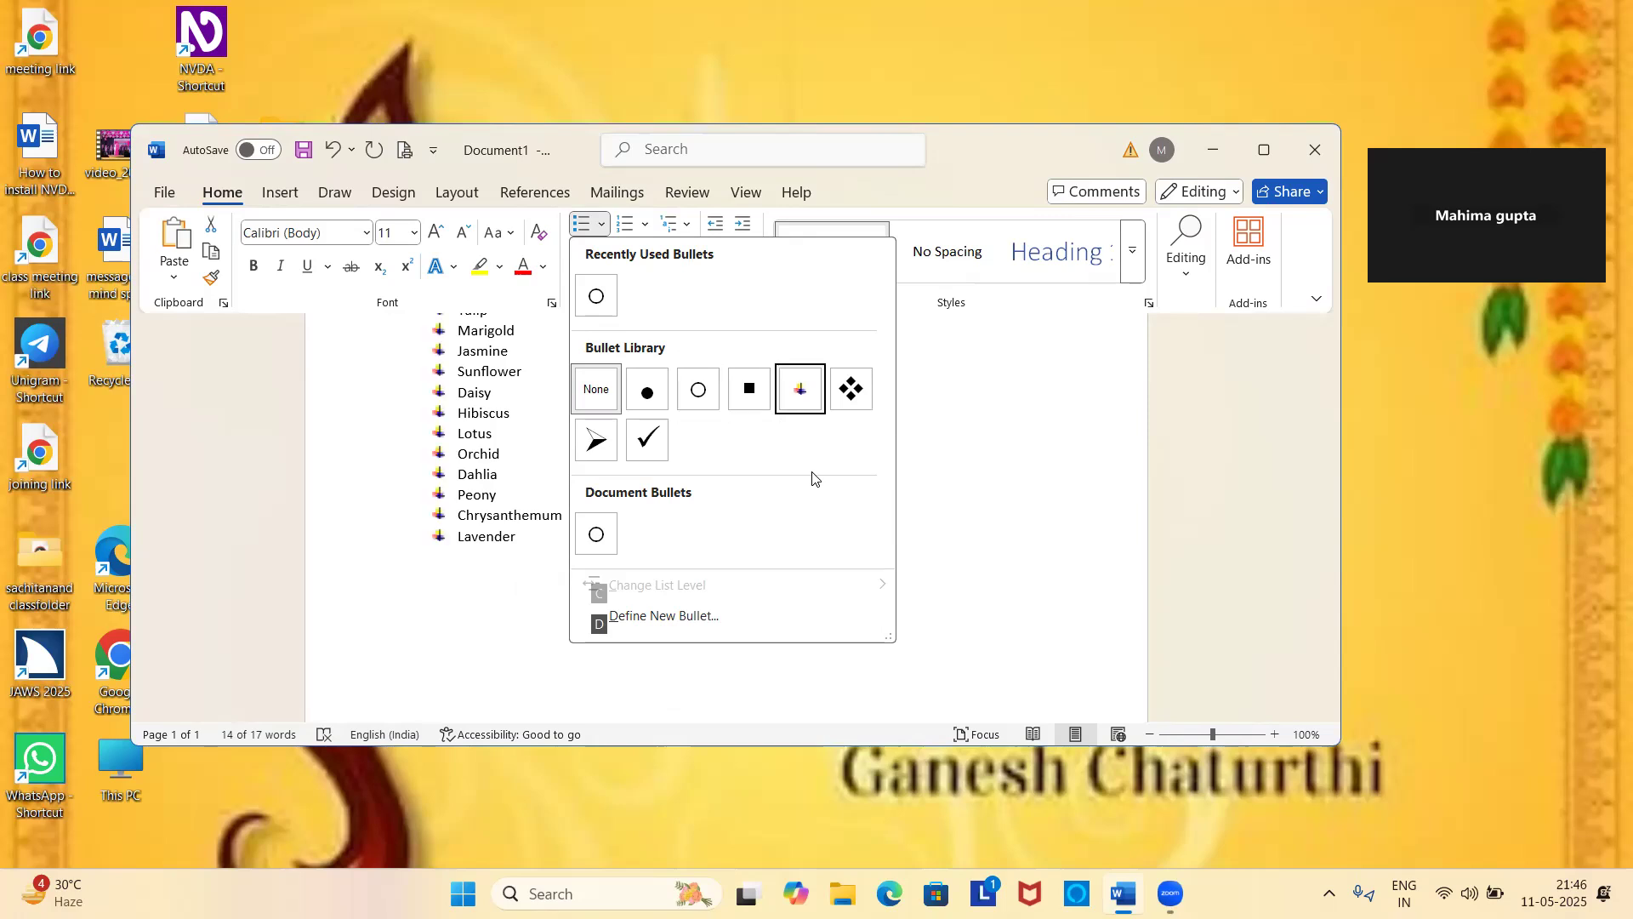
key(Right)
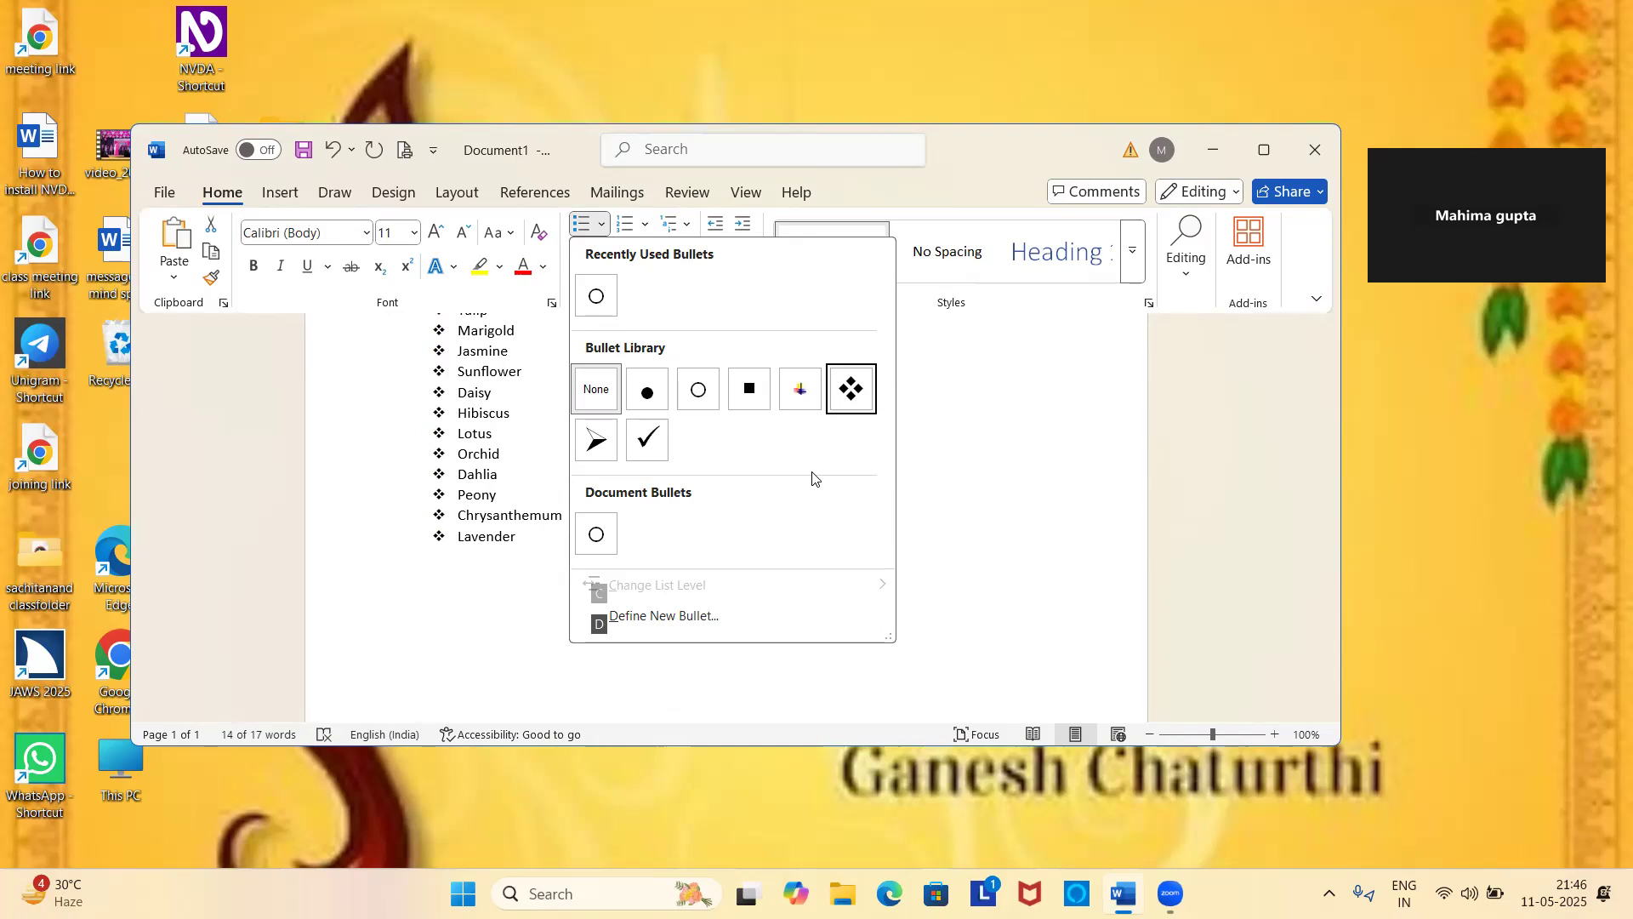
key(Right)
key(Right)
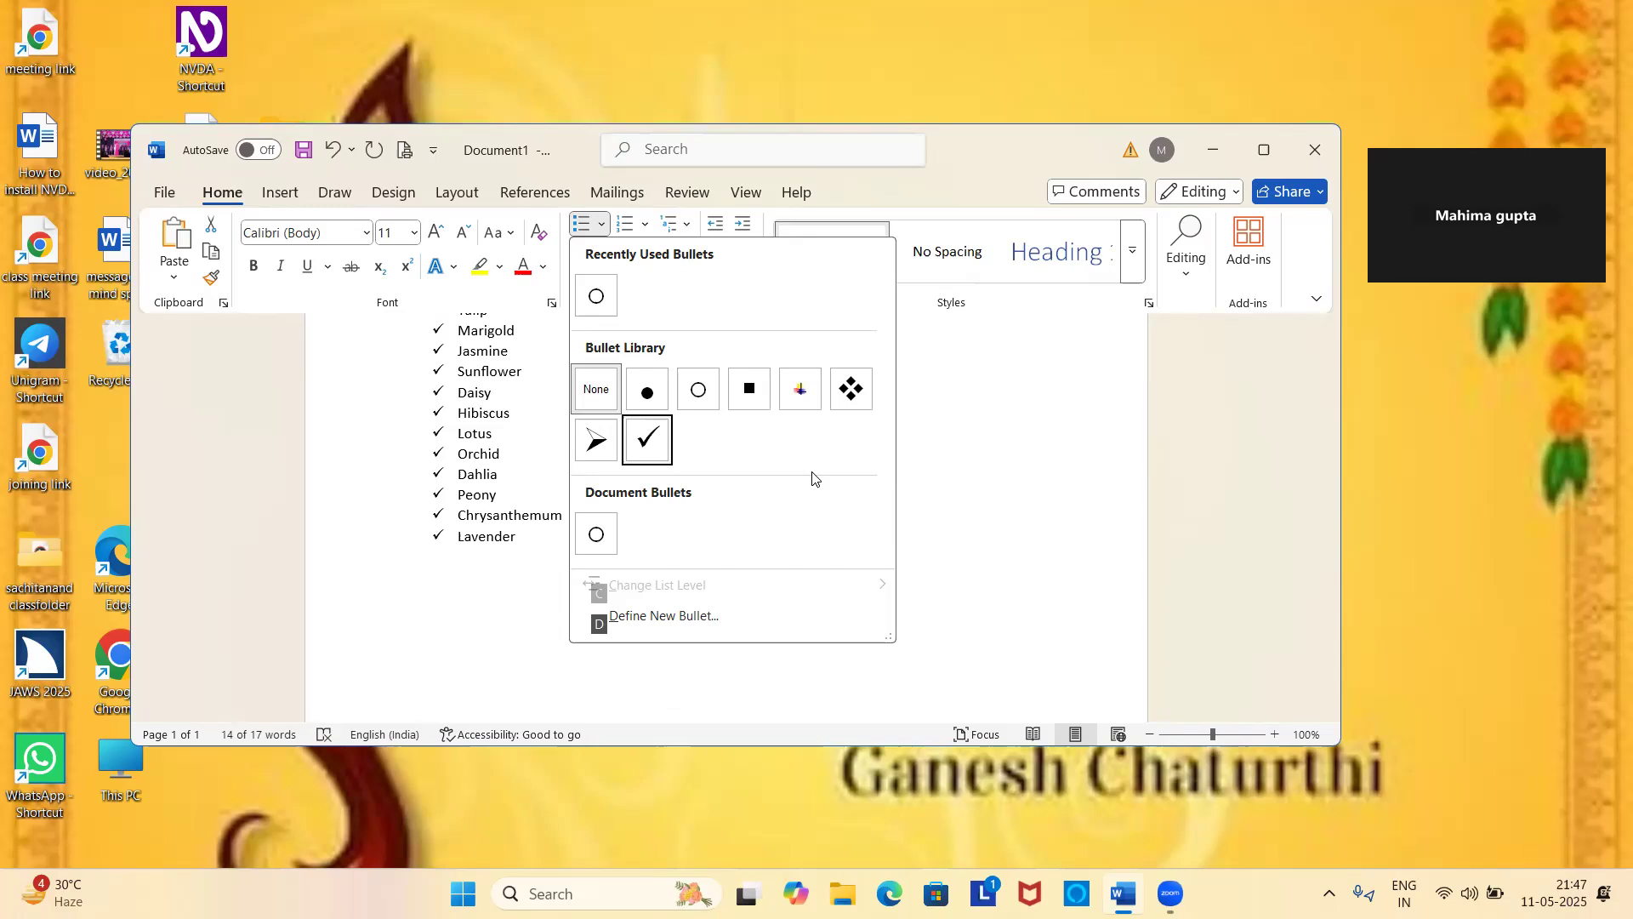
key(Left)
key(Left)
key(Left)
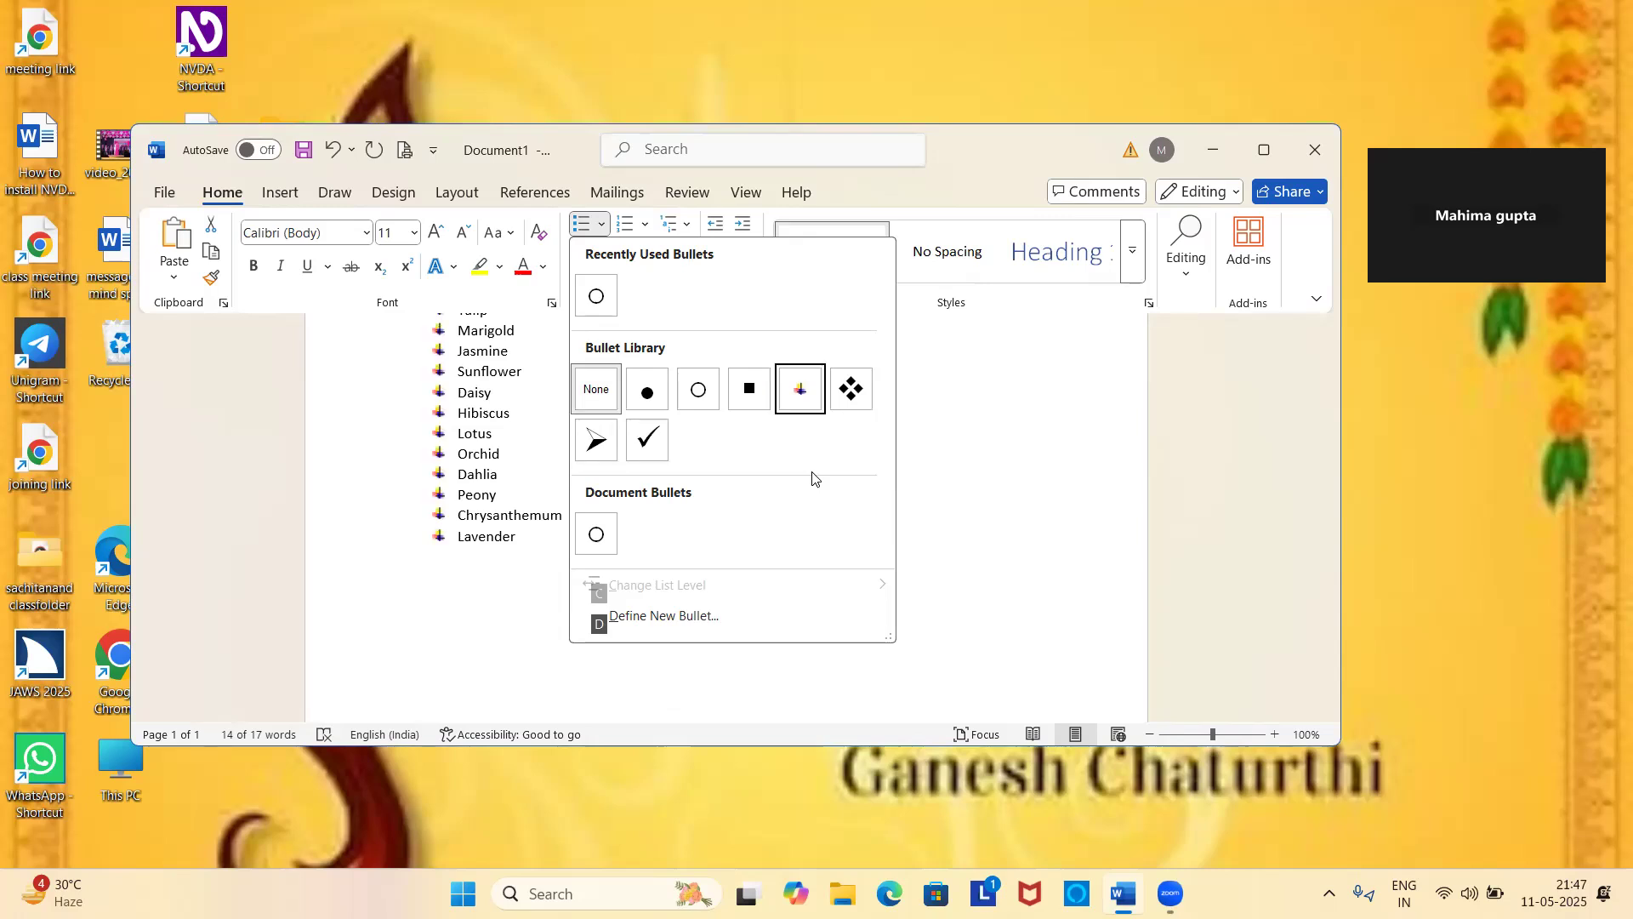
key(Left)
key(Left)
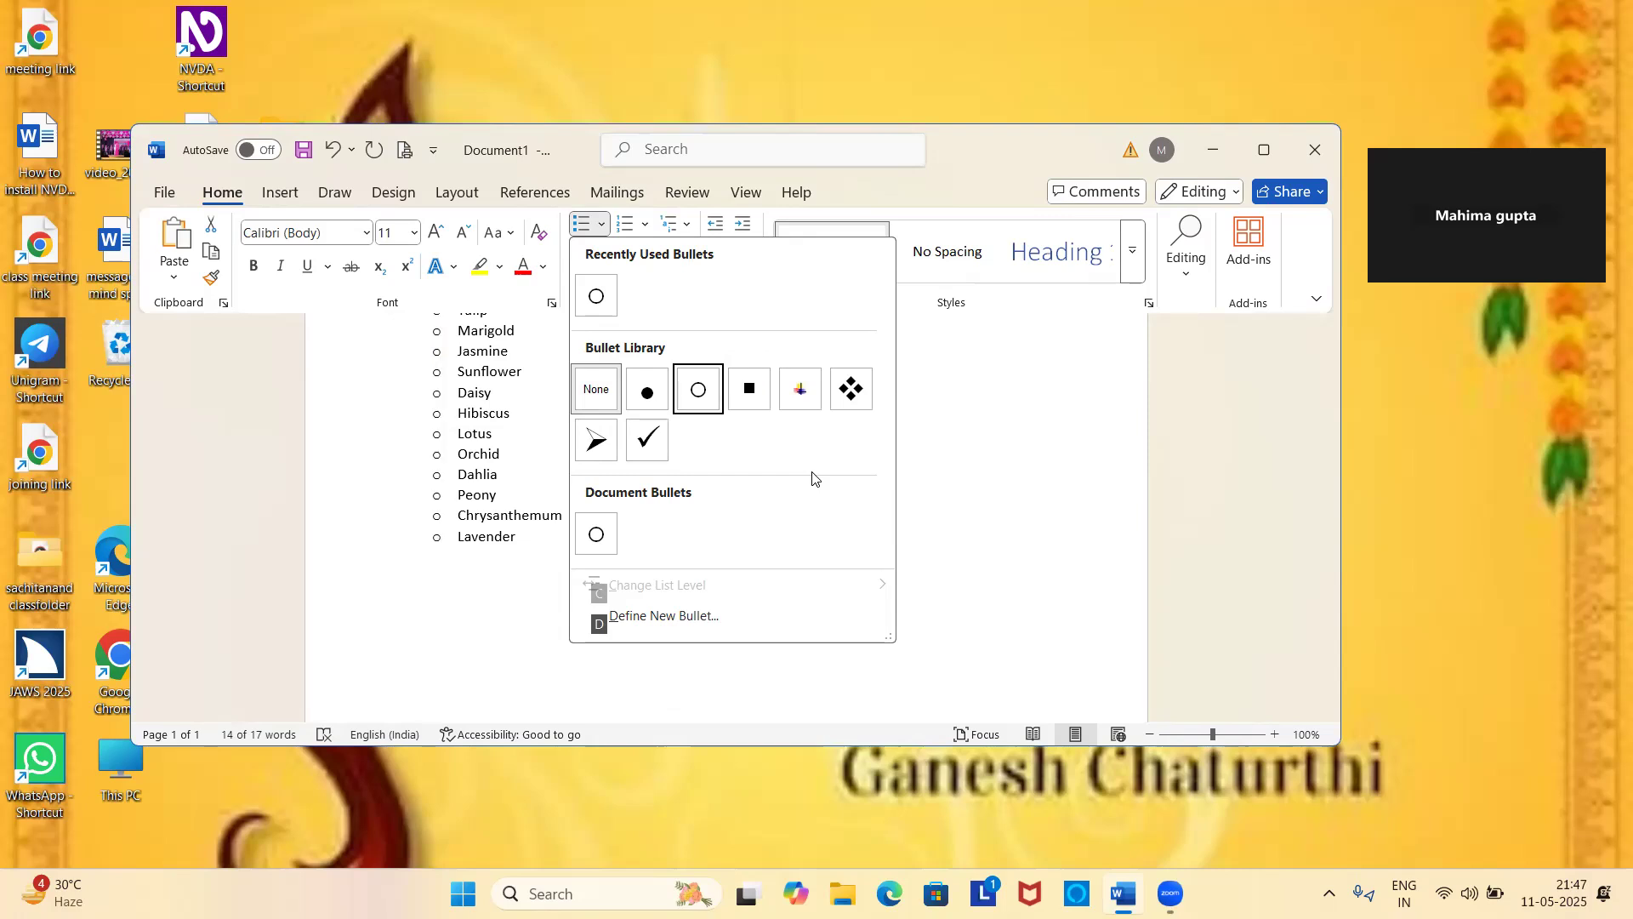
key(Return)
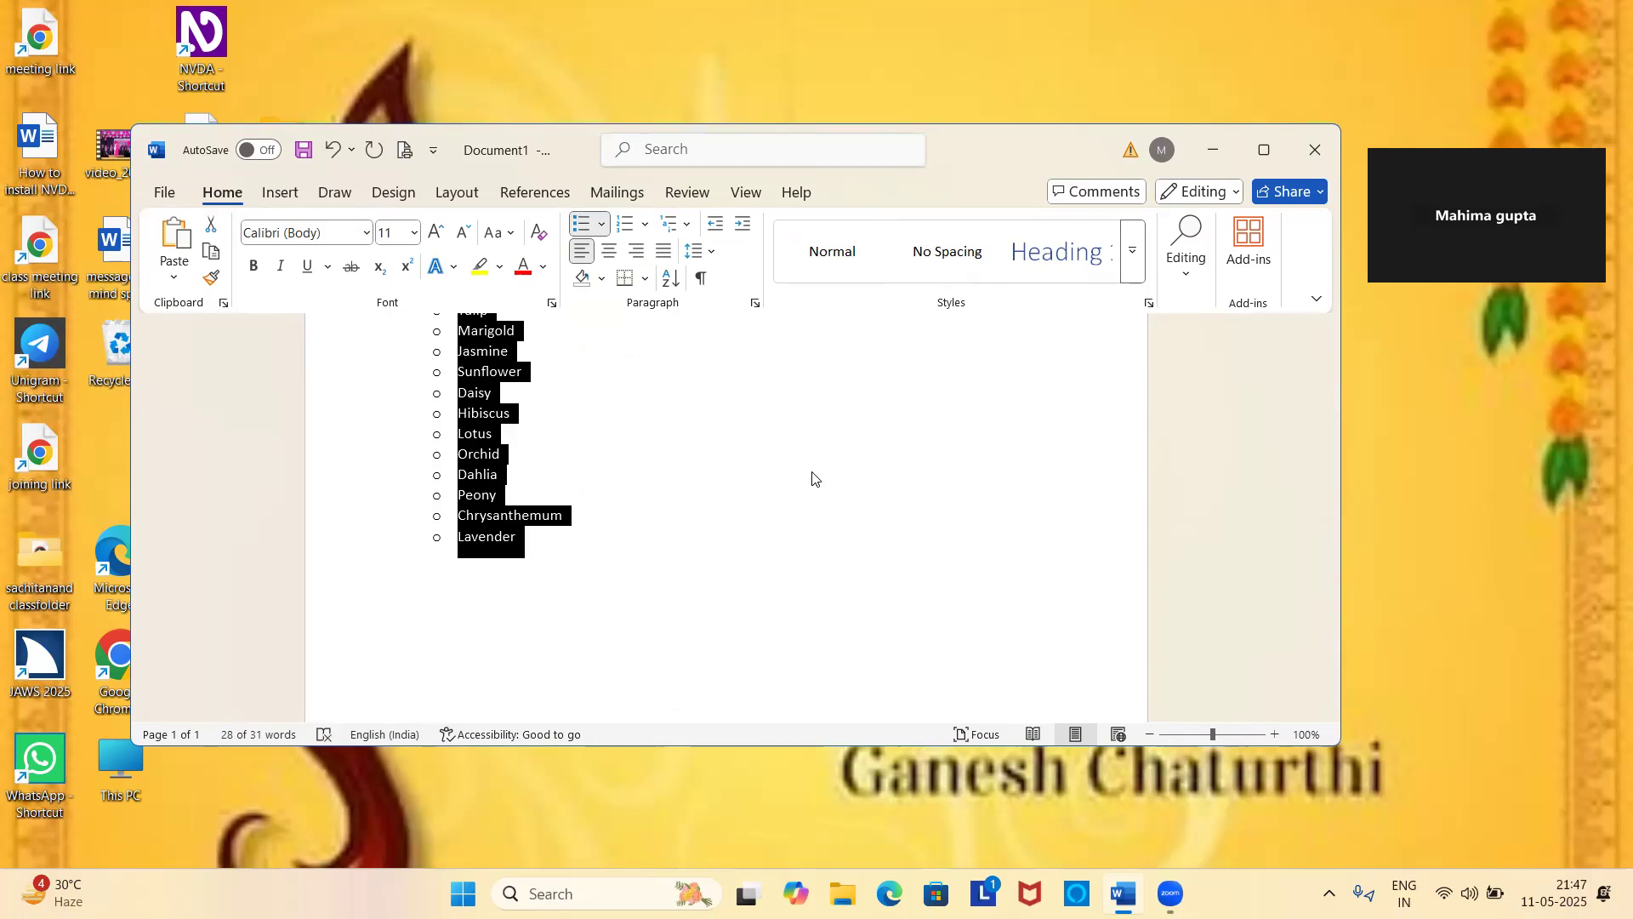
Add a new bulleted item Rose at the end of the flower list.
scroll(812, 476, up, 3)
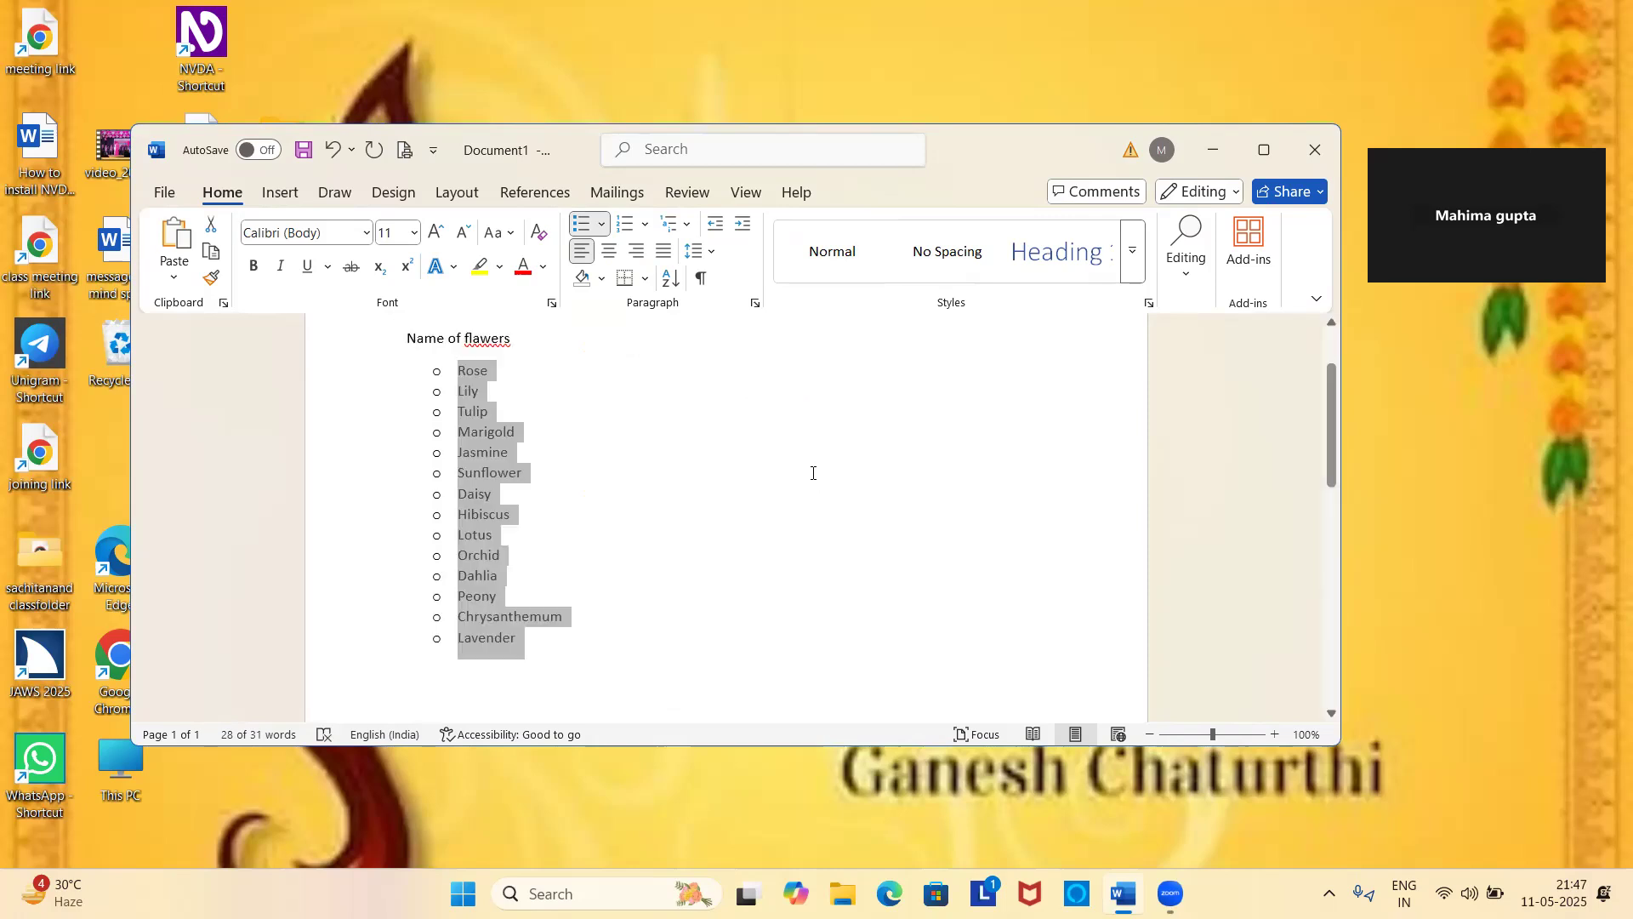
key(ctrl+Home)
key(Down)
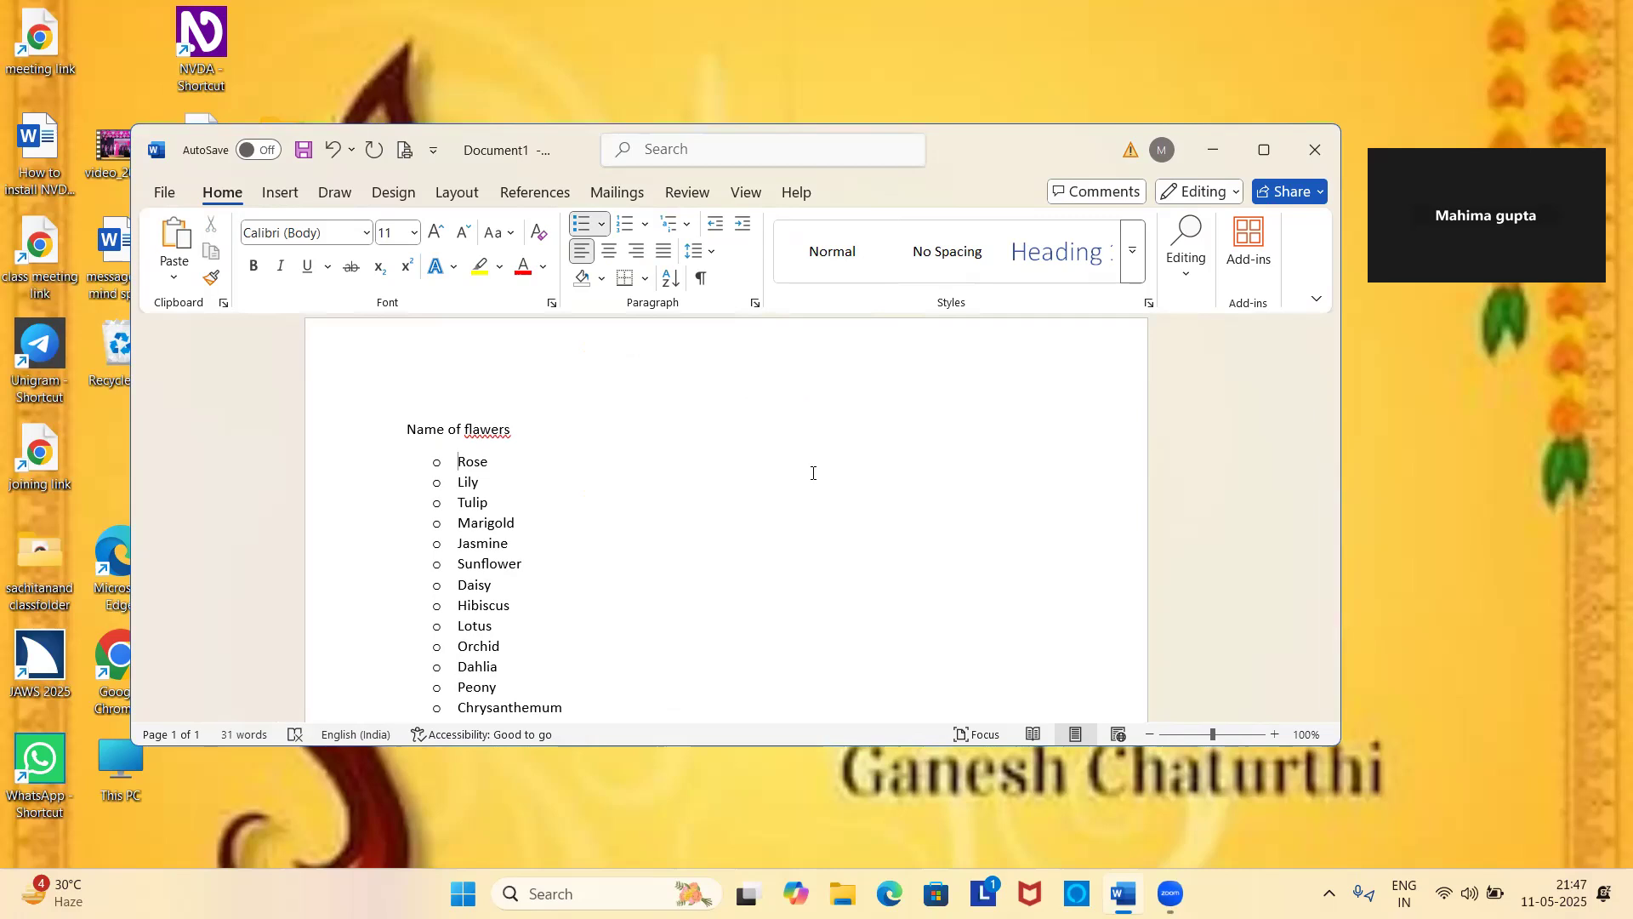
key(Down)
key(Down)
key(Down)
key(Down)
key(Down)
key(Down)
key(Down)
key(Down)
key(Down)
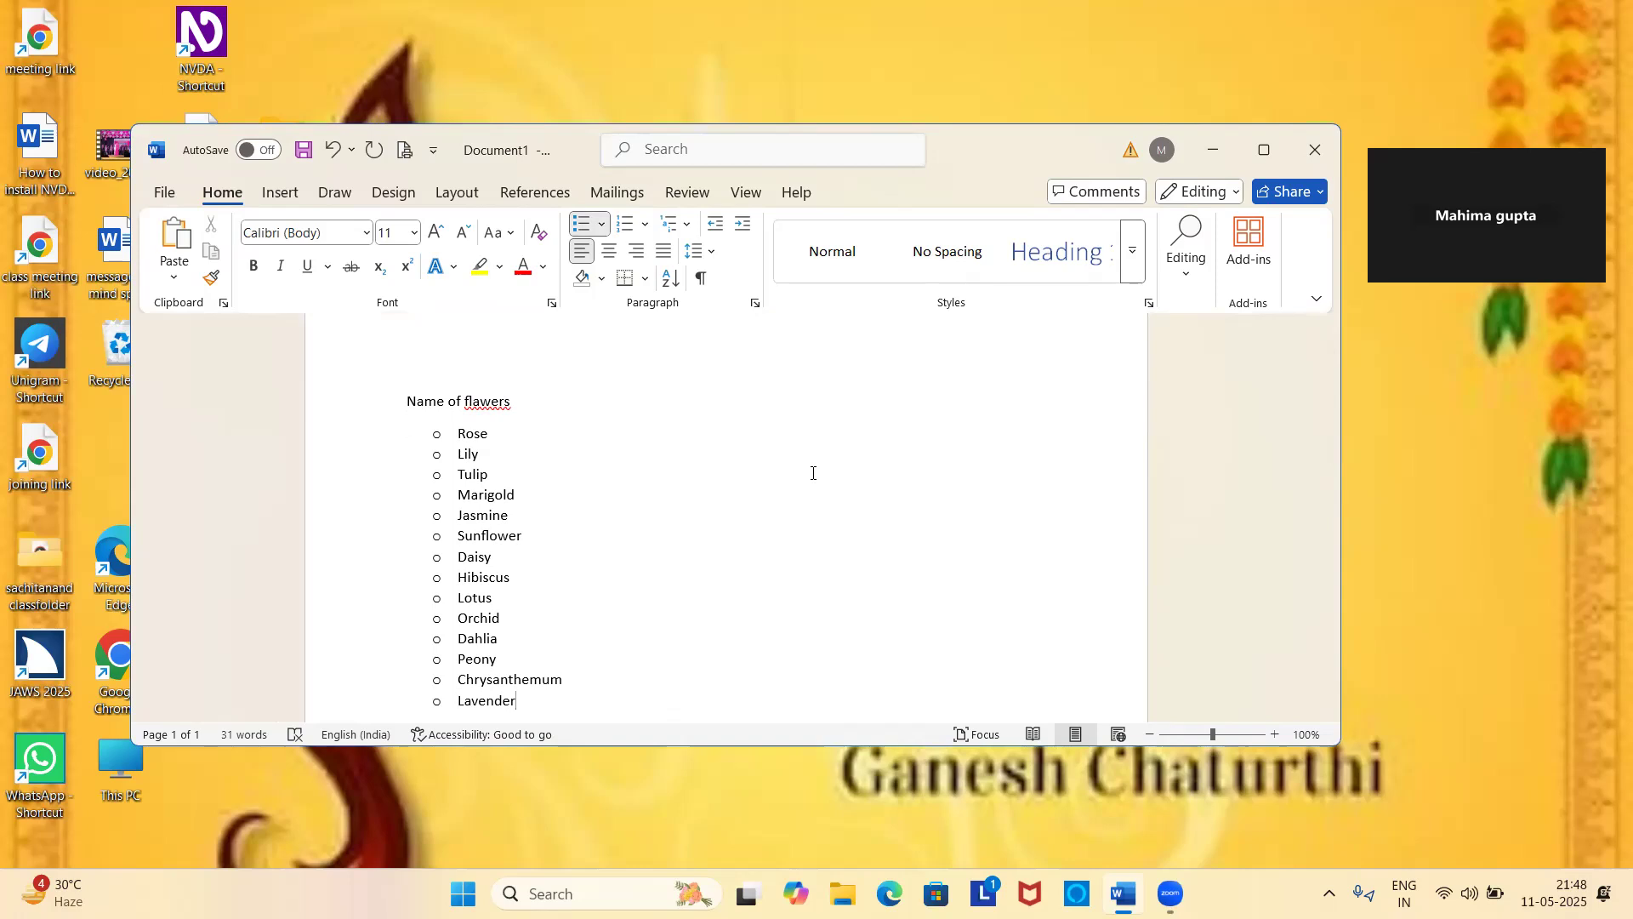
key(Return)
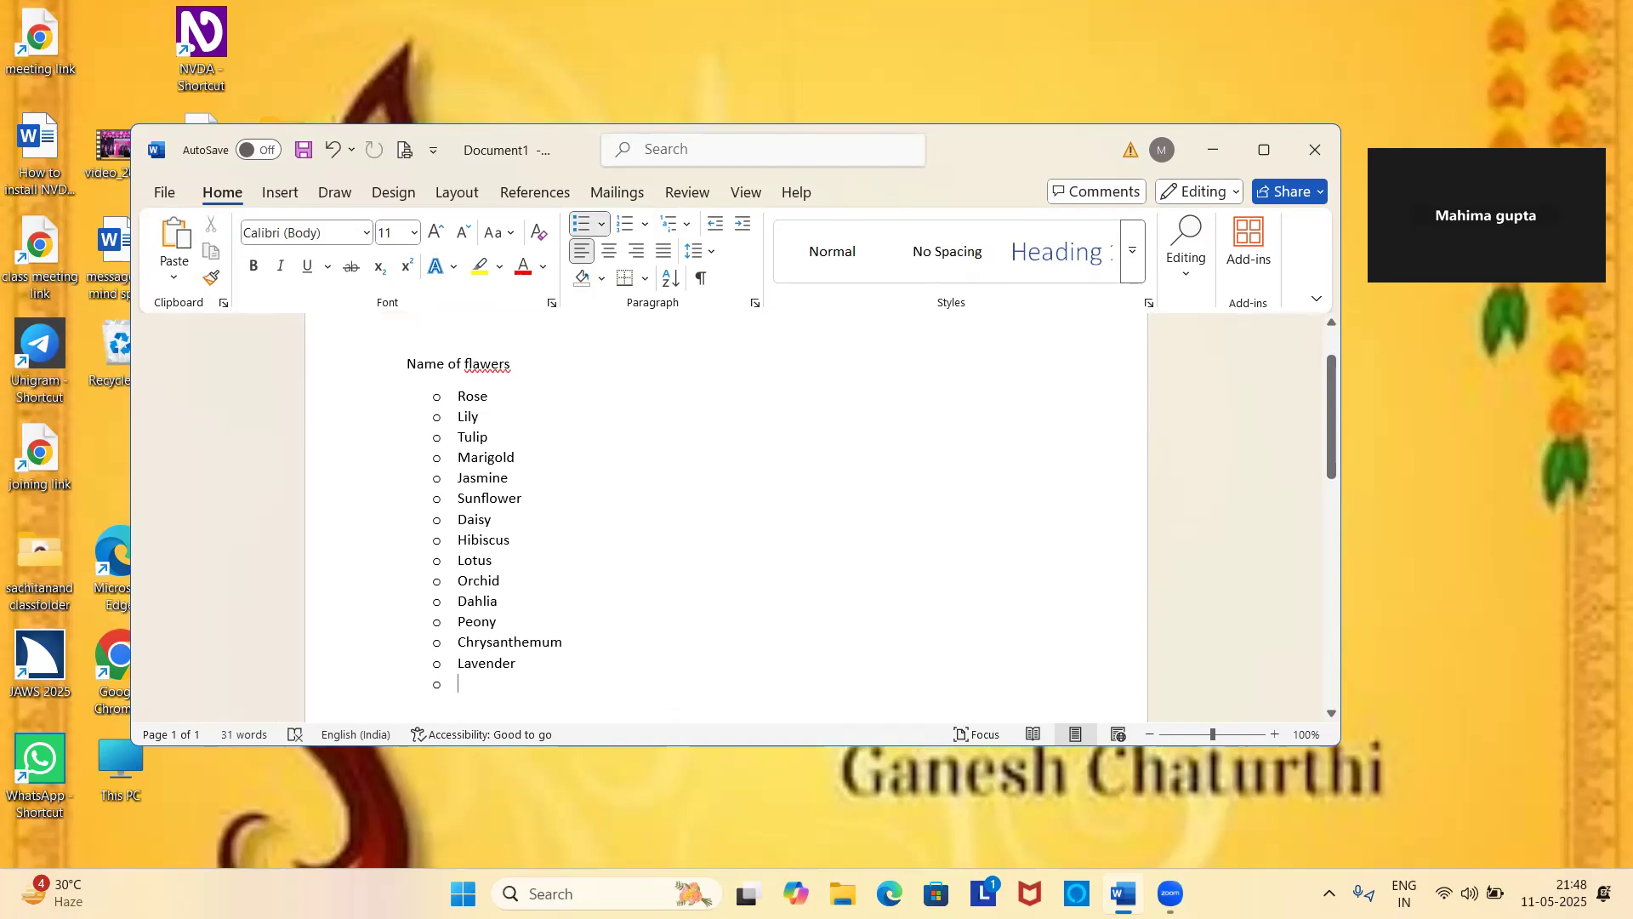
text(rose)
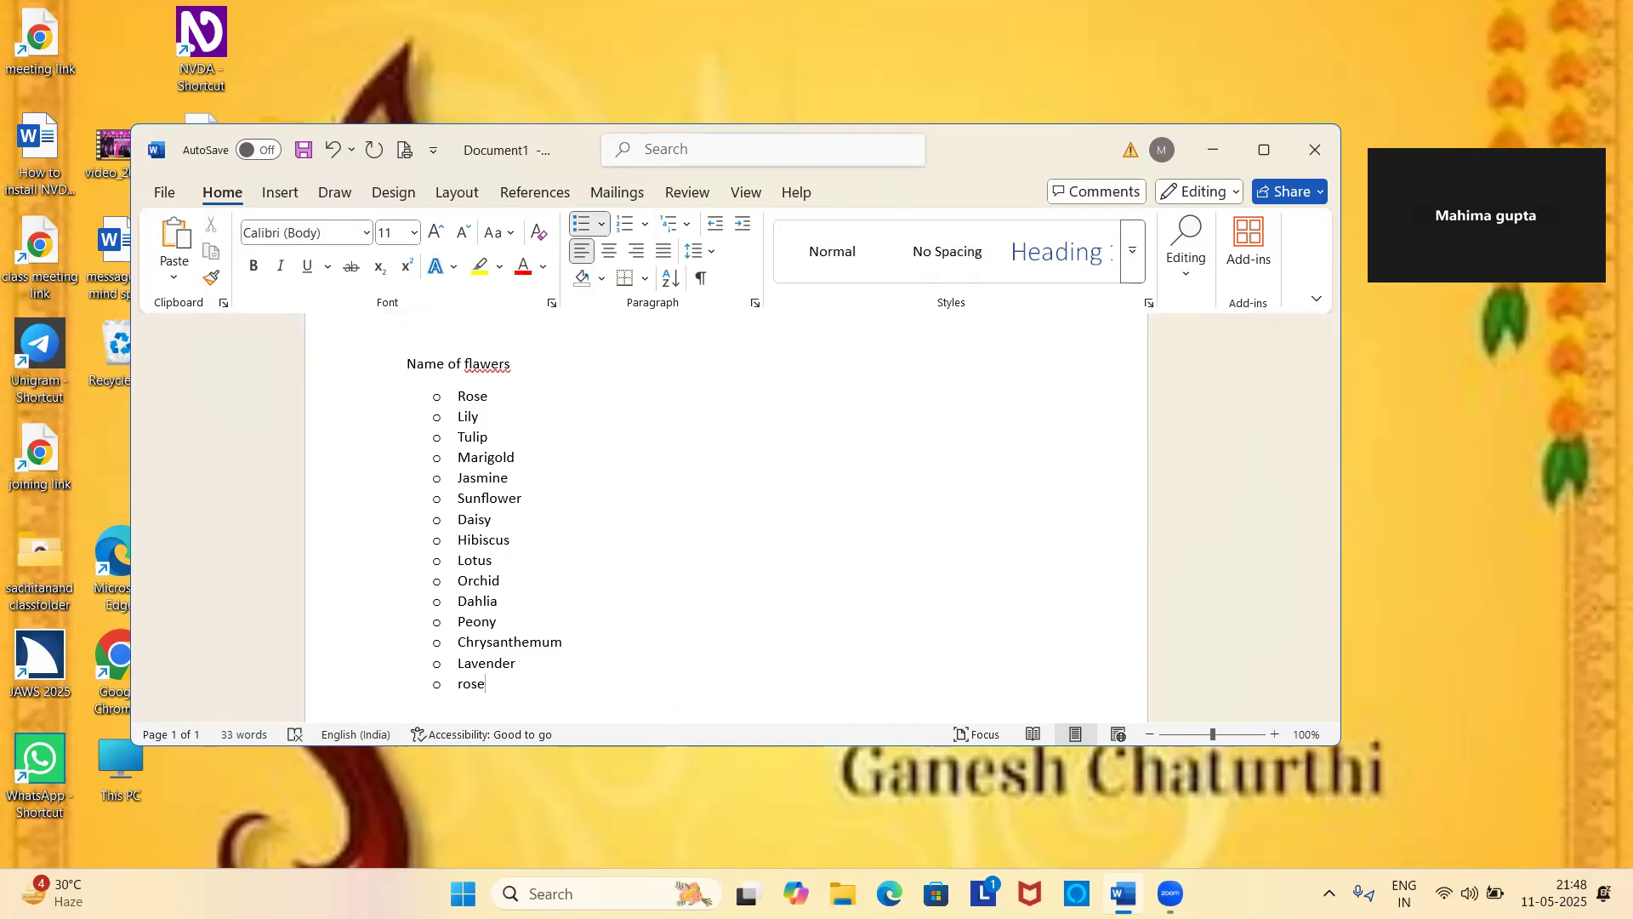
key(Return)
key(Return)
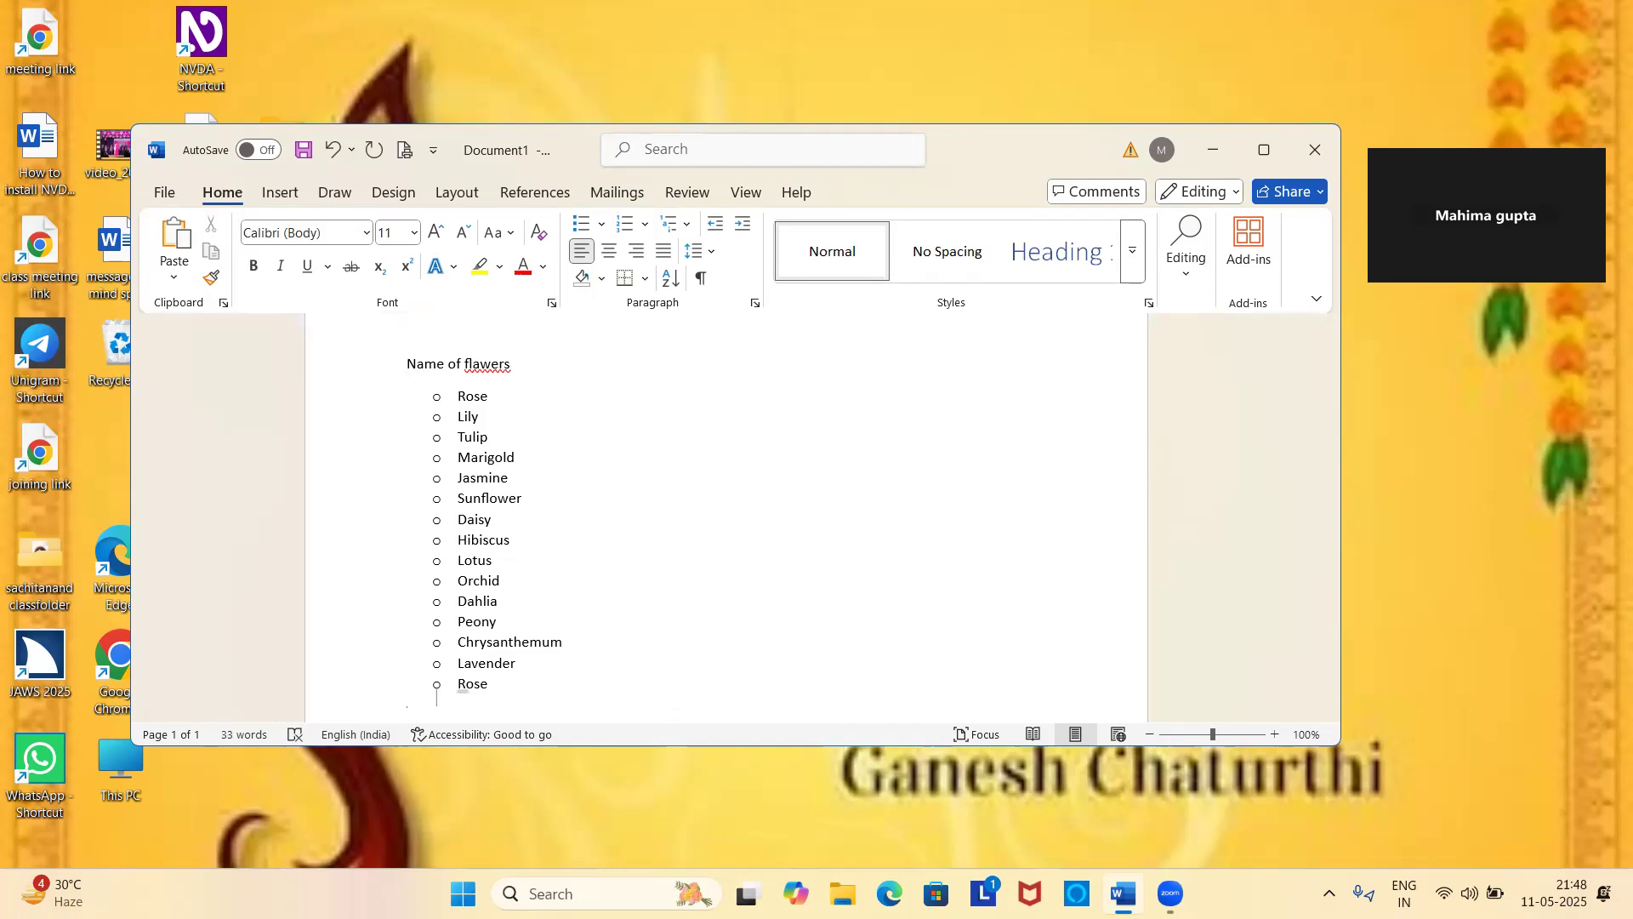
key(Up)
key(Down)
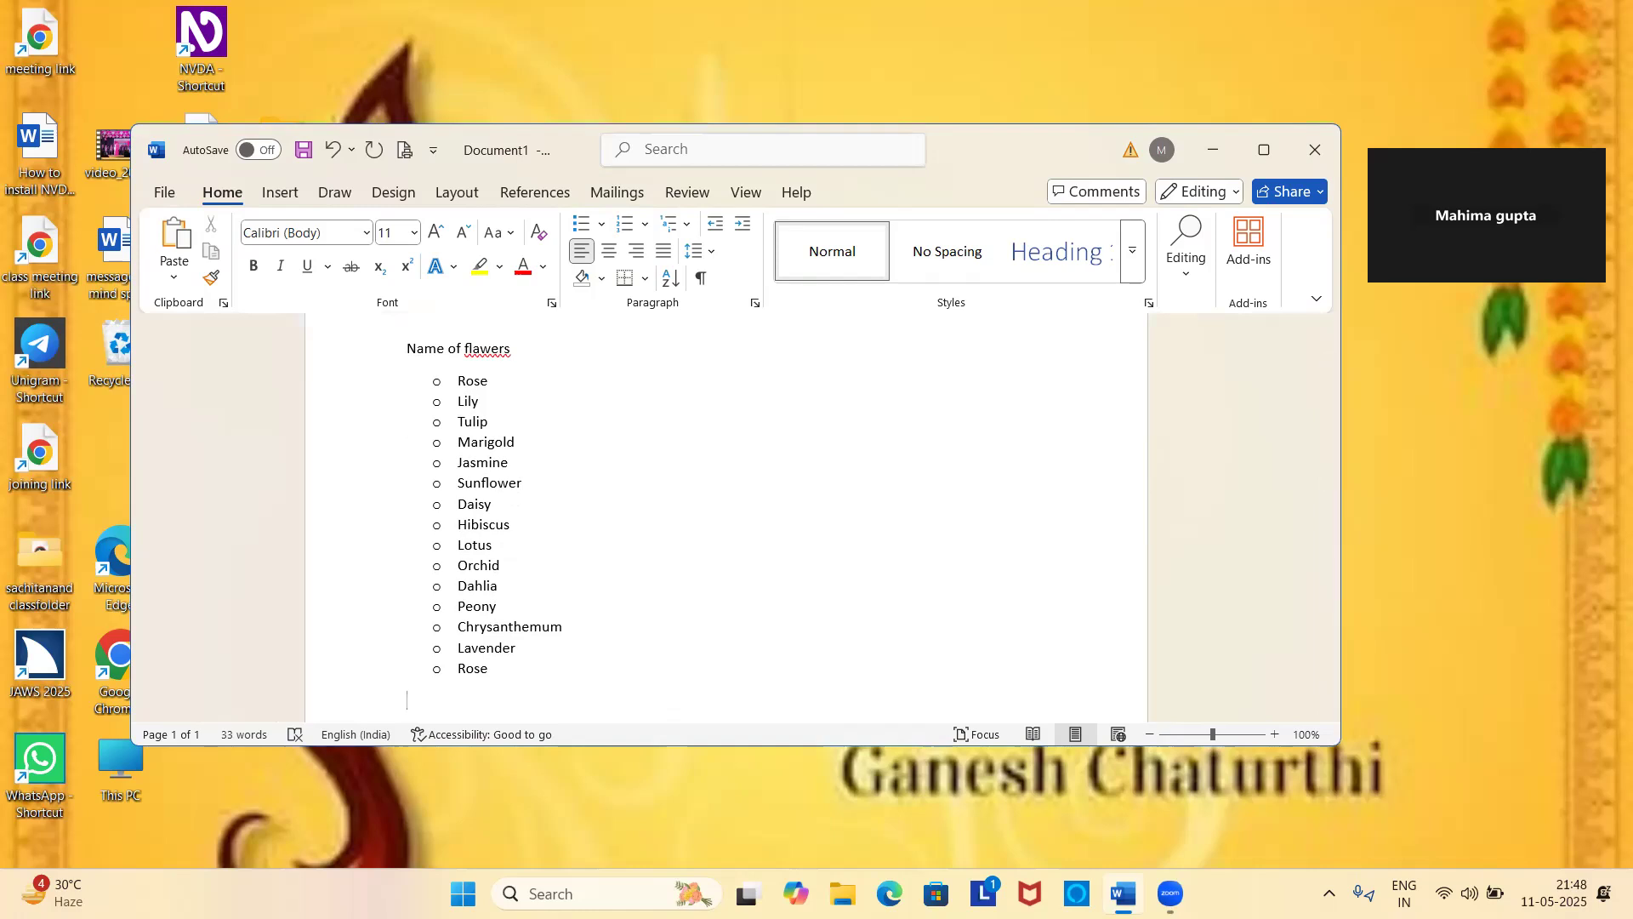
key(Return)
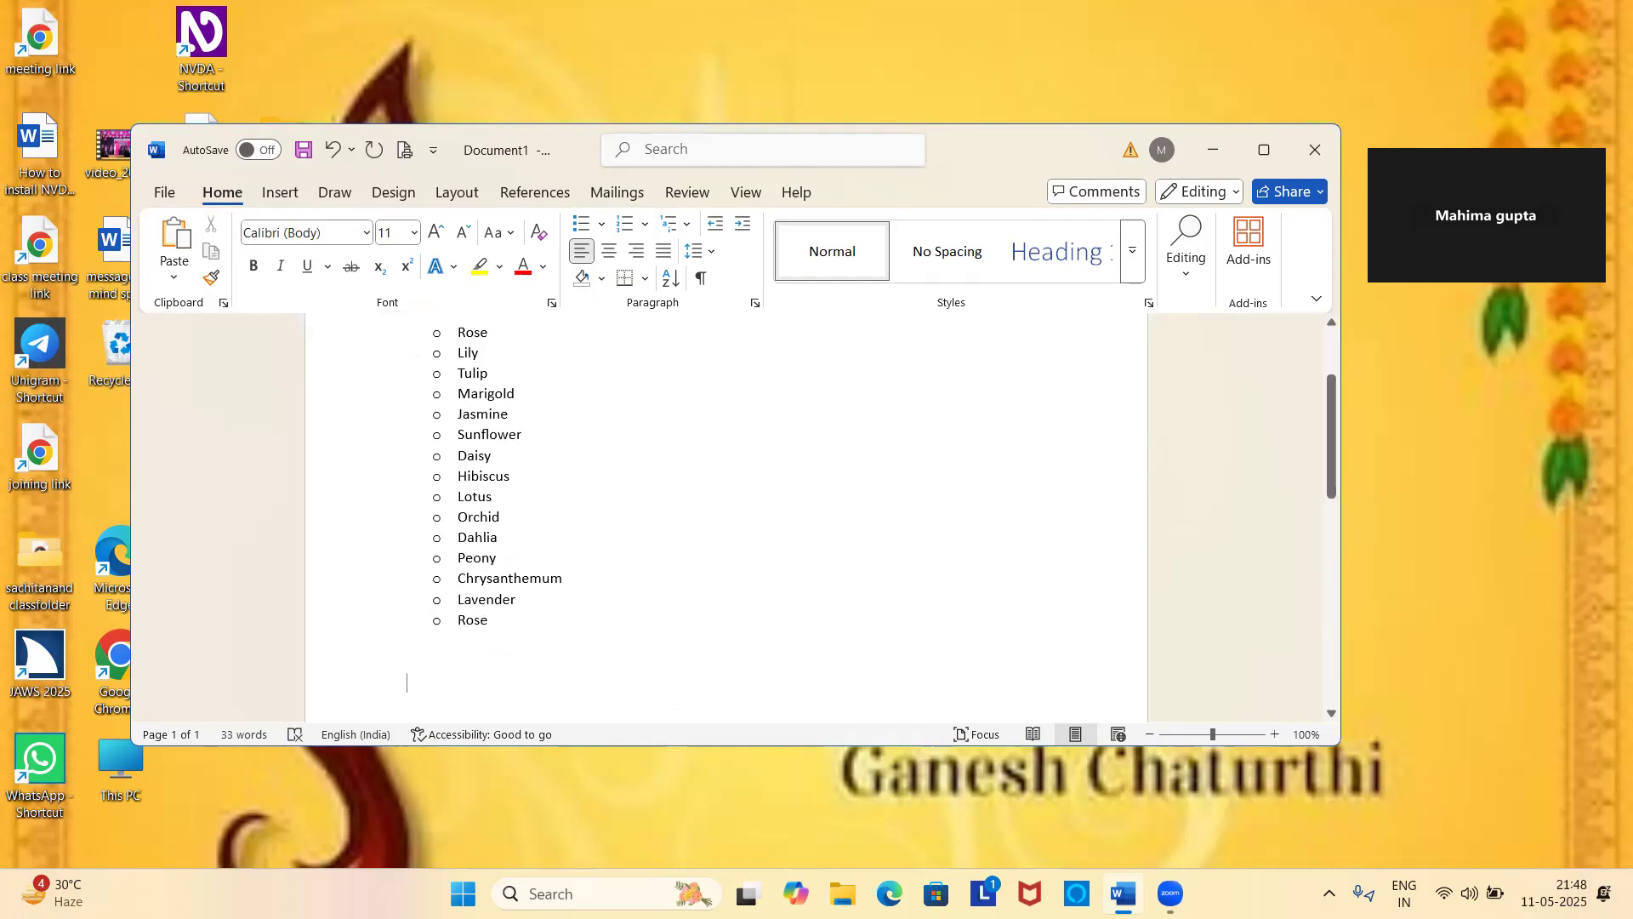
key(BackSpace)
key(BackSpace)
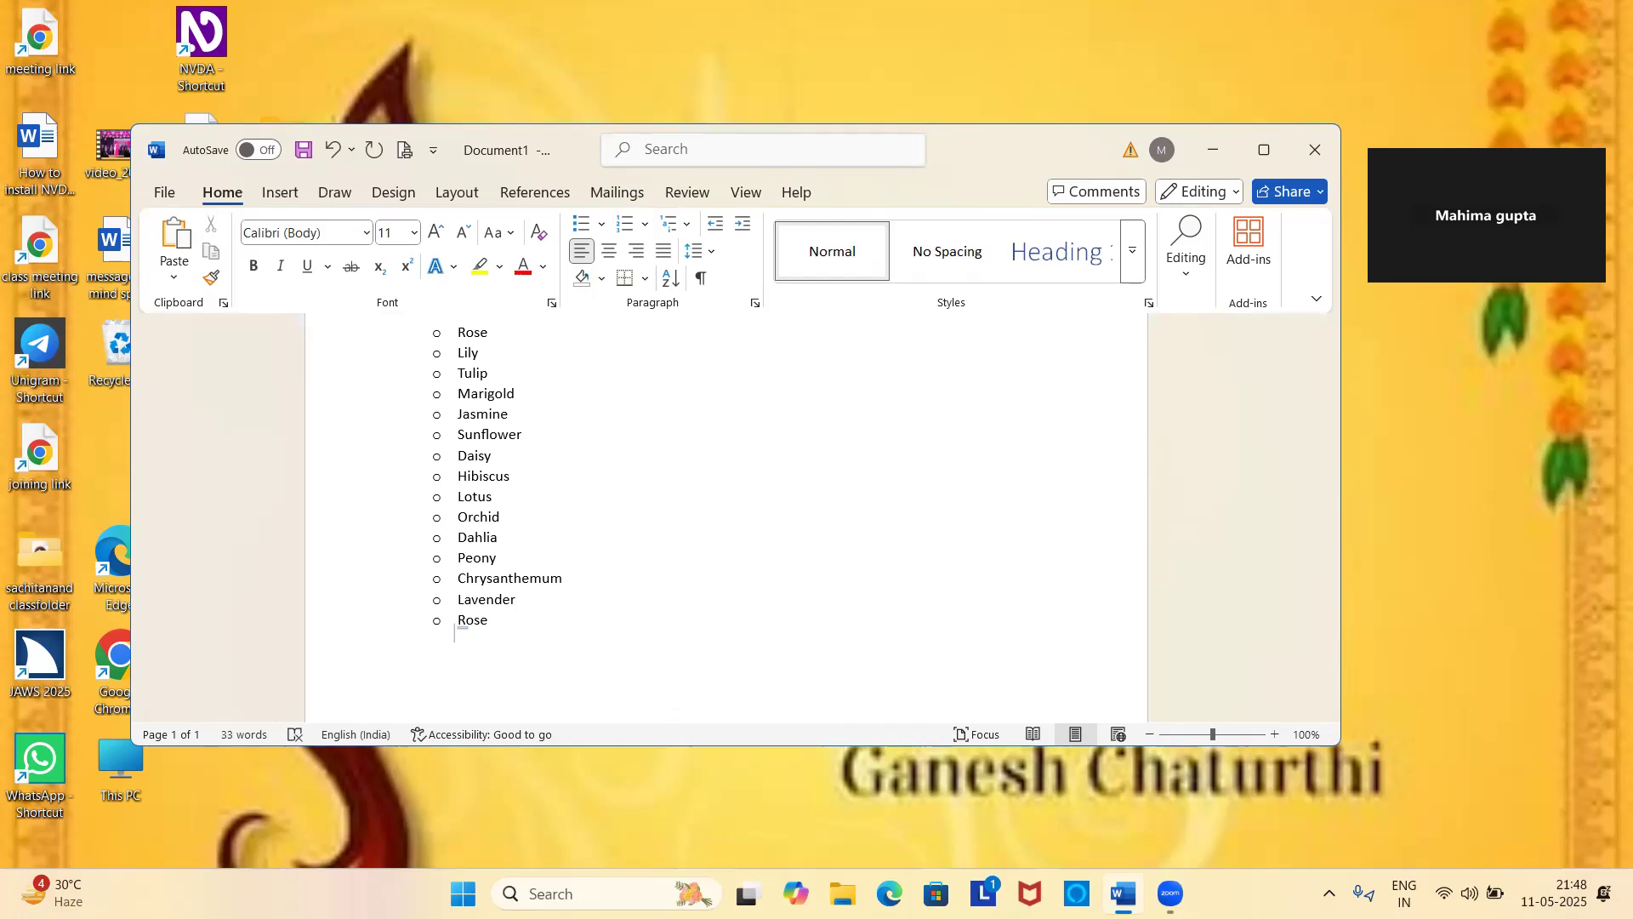
key(Up)
key(Down)
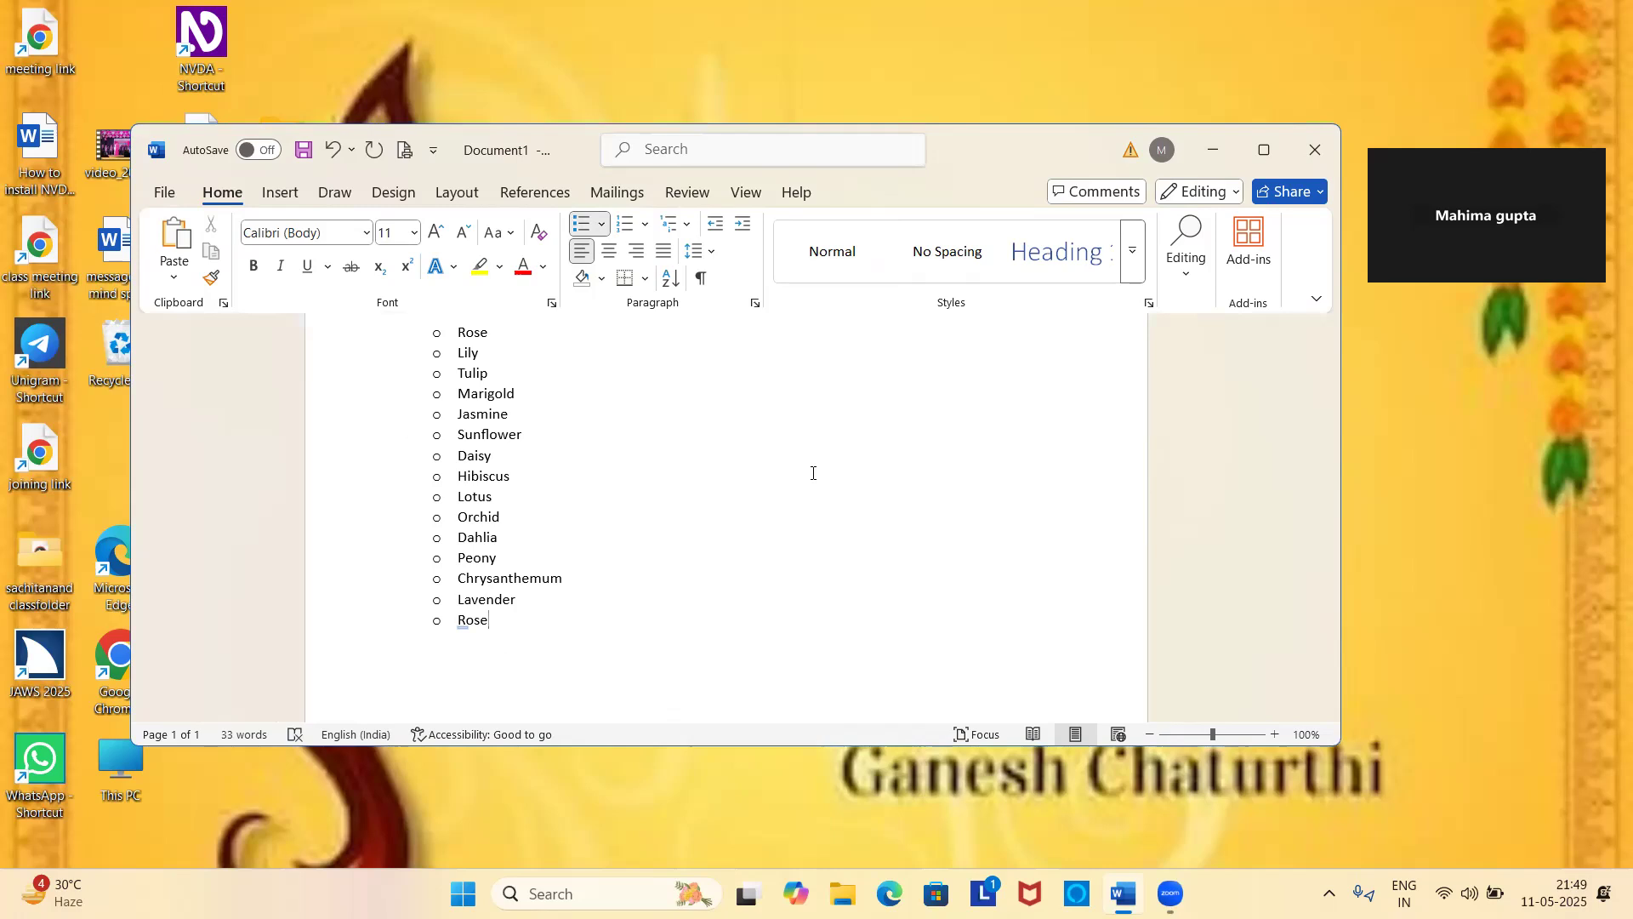
Select all flower items including the added Rose and remove their bullets by choosing None.
key(ctrl+Home)
key(Down)
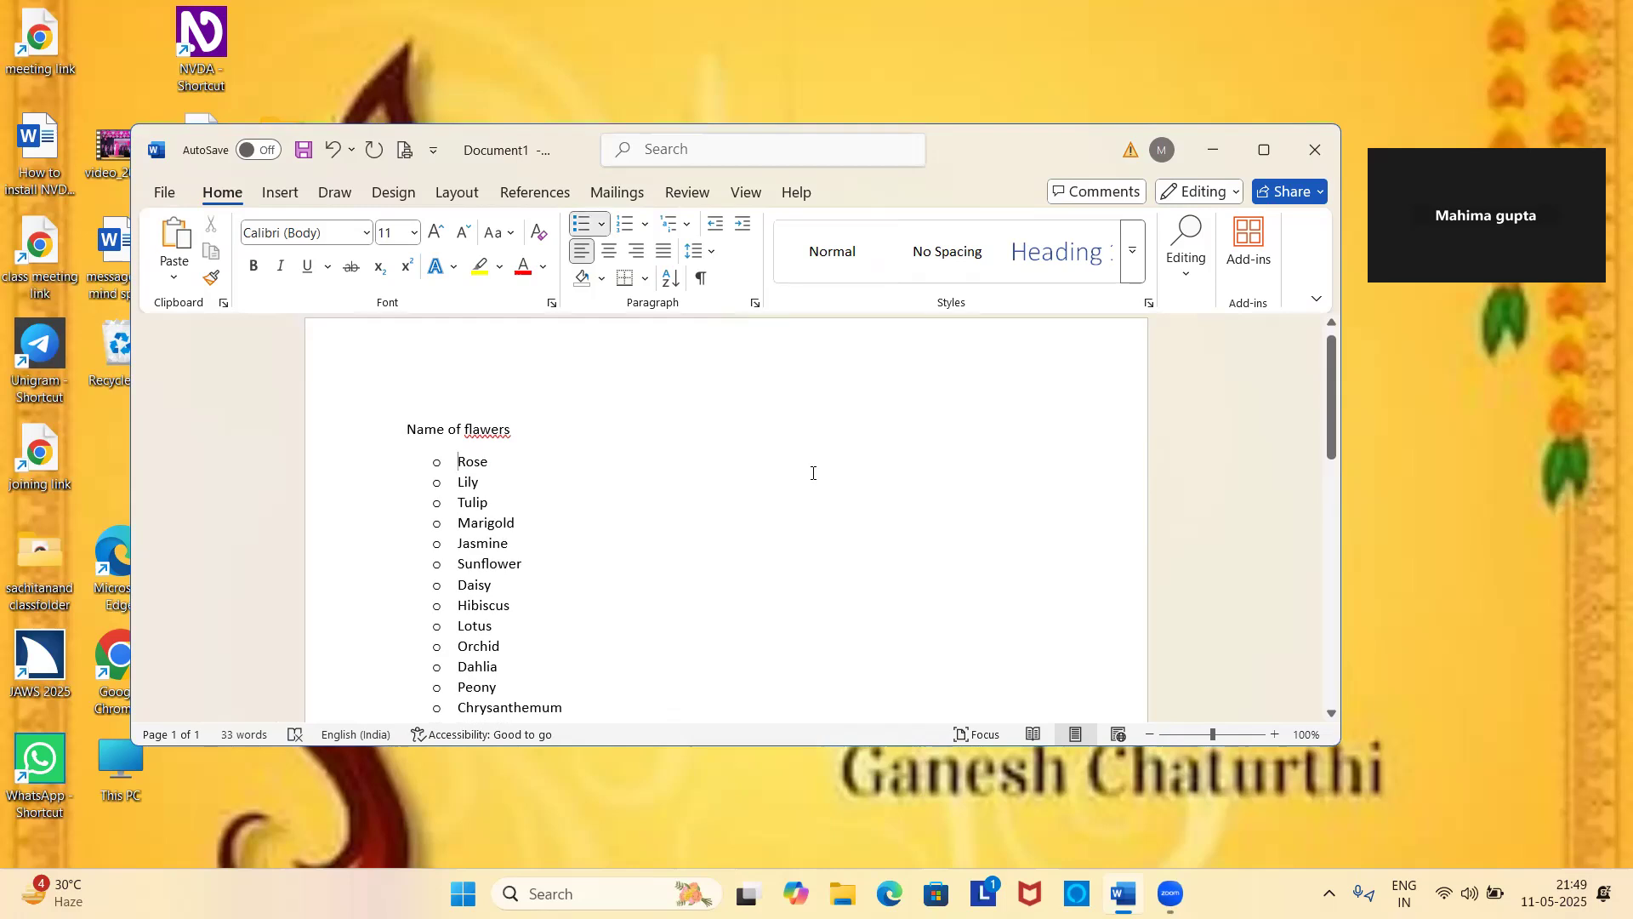
key(shift+Down)
key(shift+Down)
key(shift+Down)
key(shift+Down)
key(shift+Down)
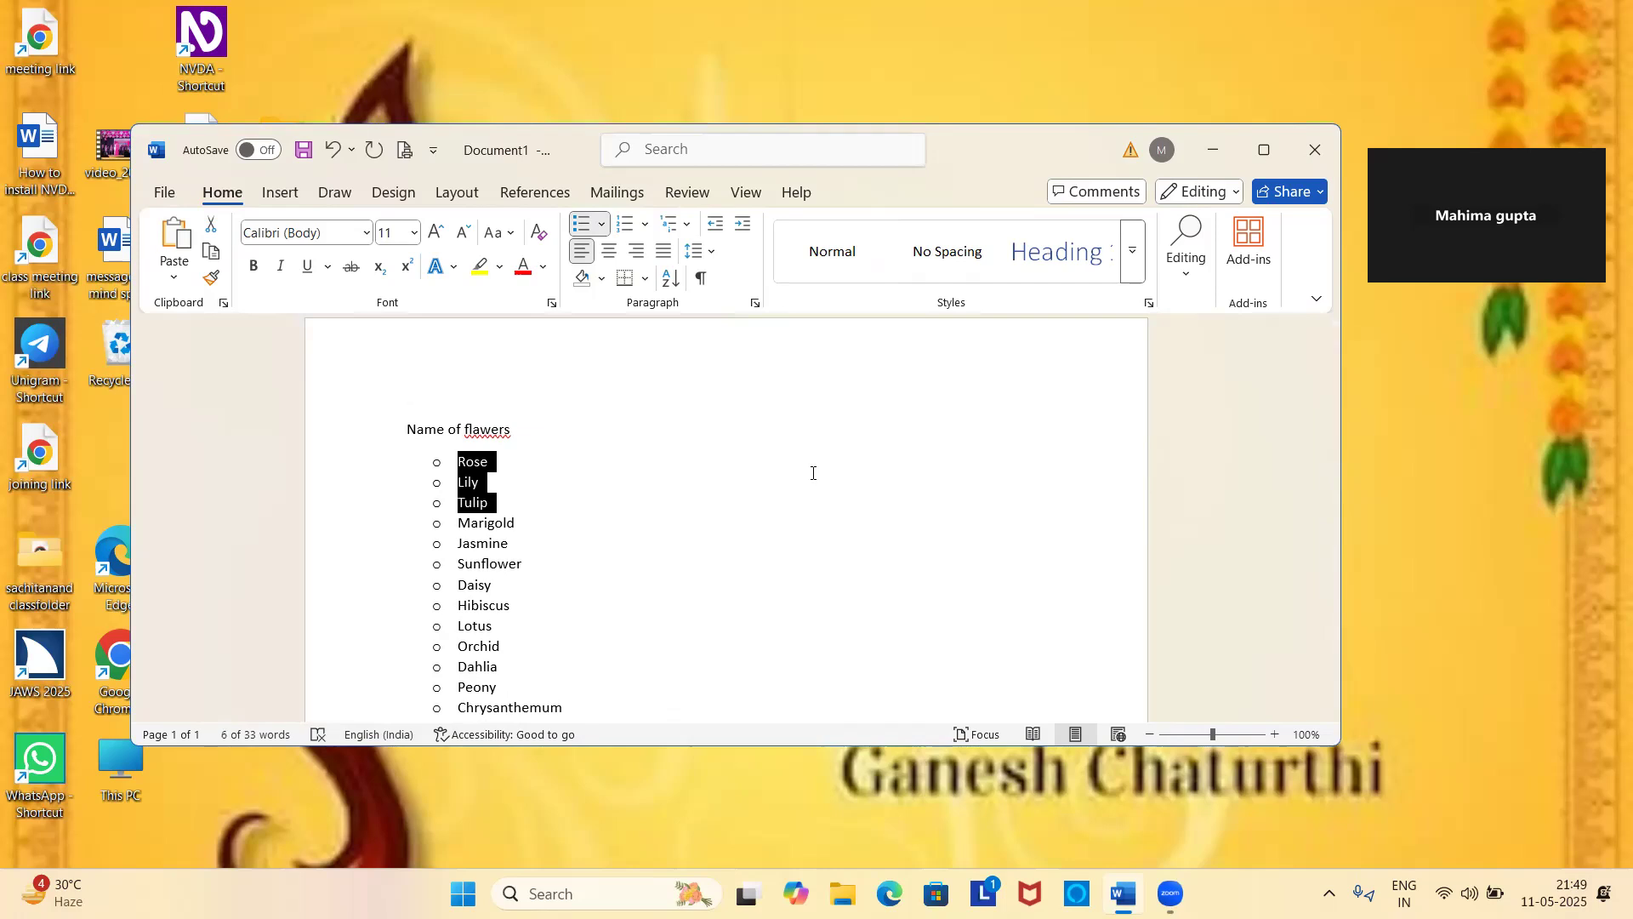
key(shift+Down)
key(shift+Down)
key(shift+Down)
key(shift+Down)
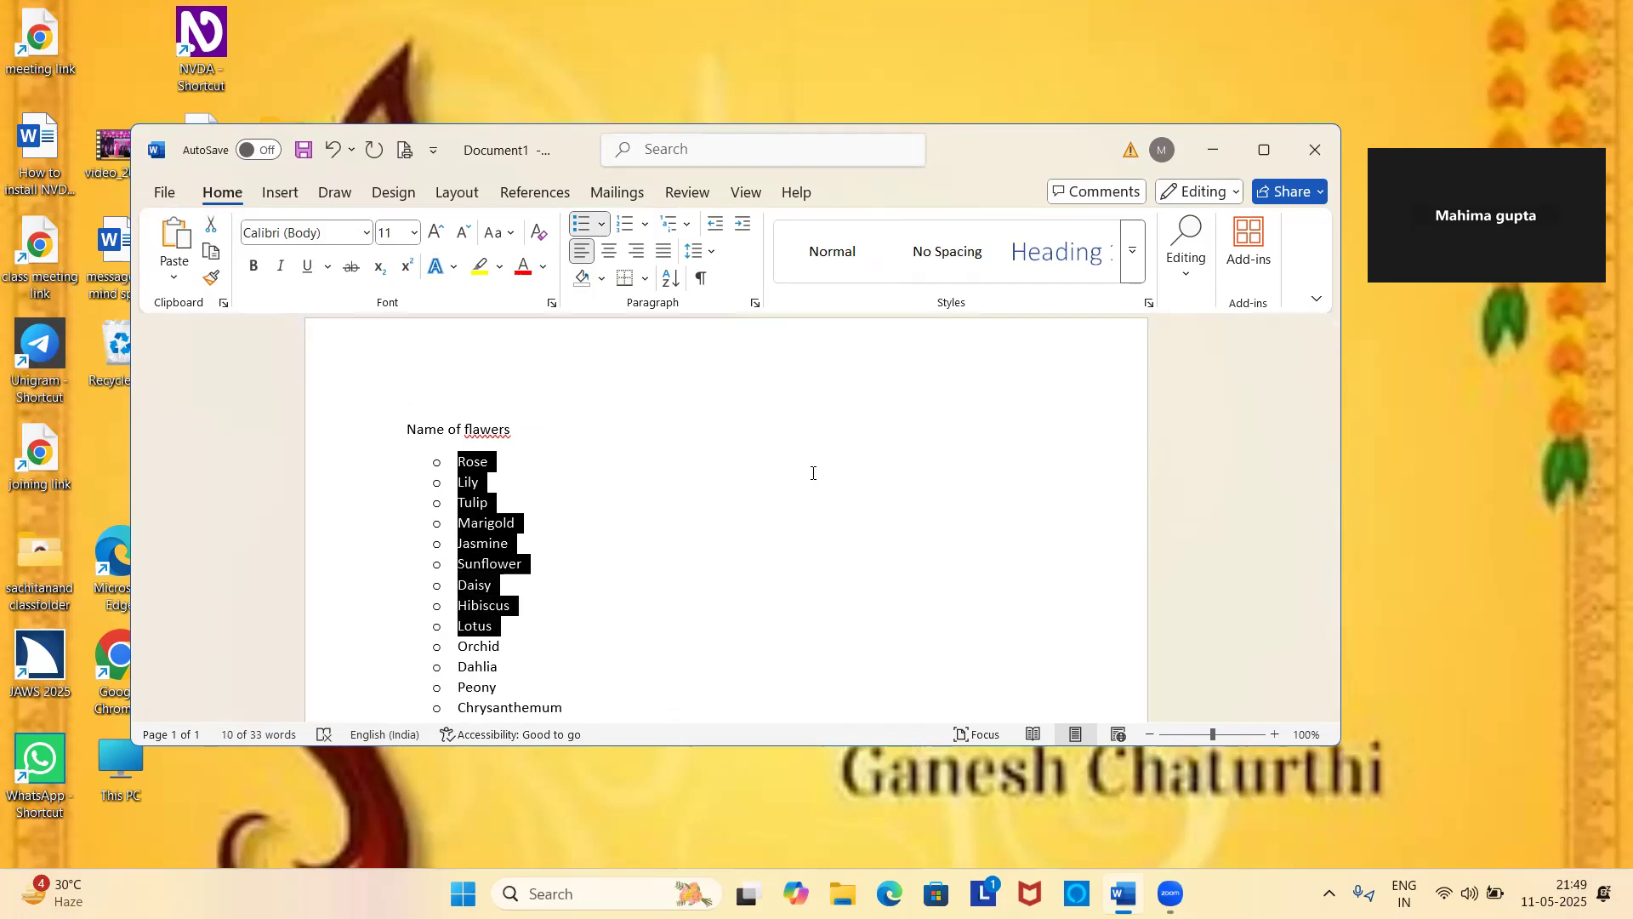
key(shift+Down)
key(shift+Down)
key(shift+Down)
key(shift+Down)
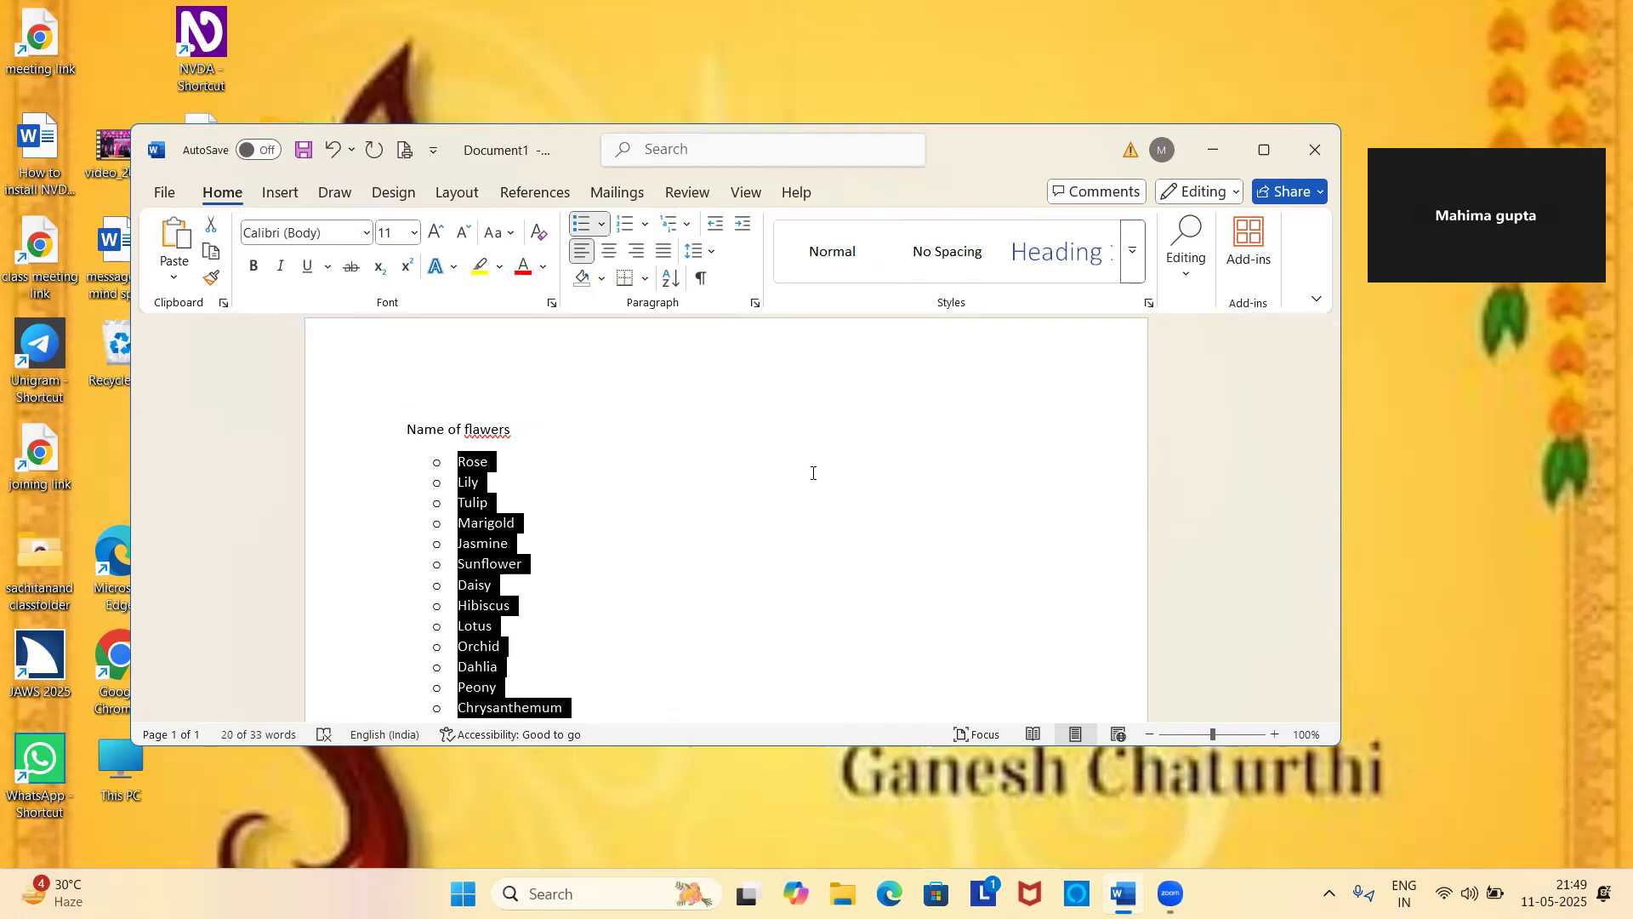
key(shift+Down)
key(shift+Down)
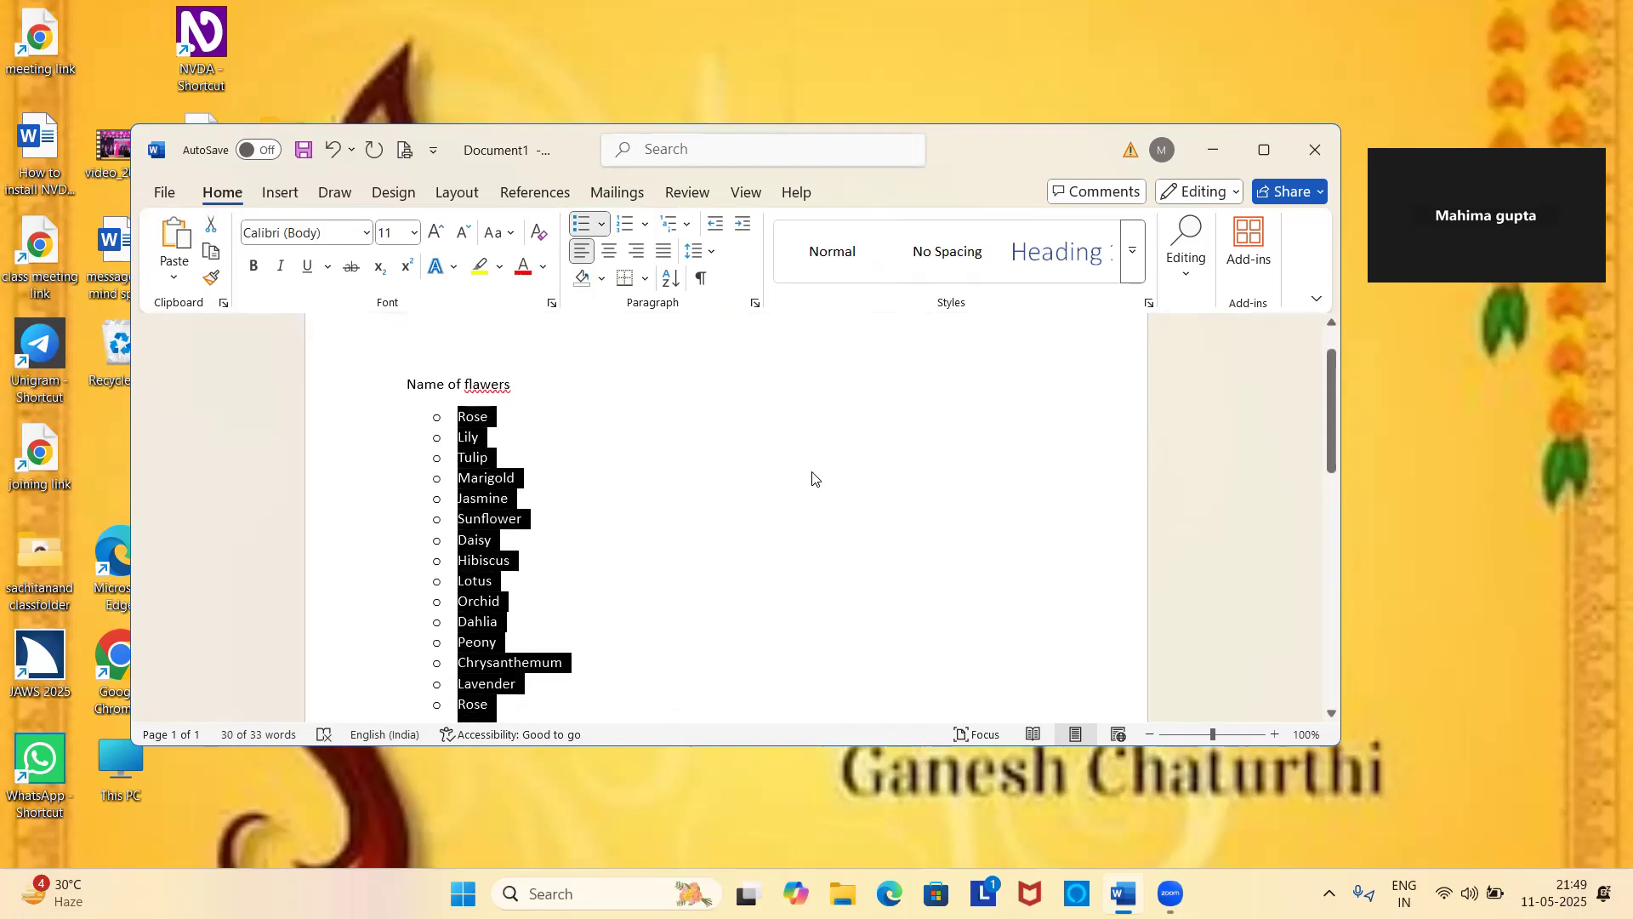
key(alt)
key(h)
key(u)
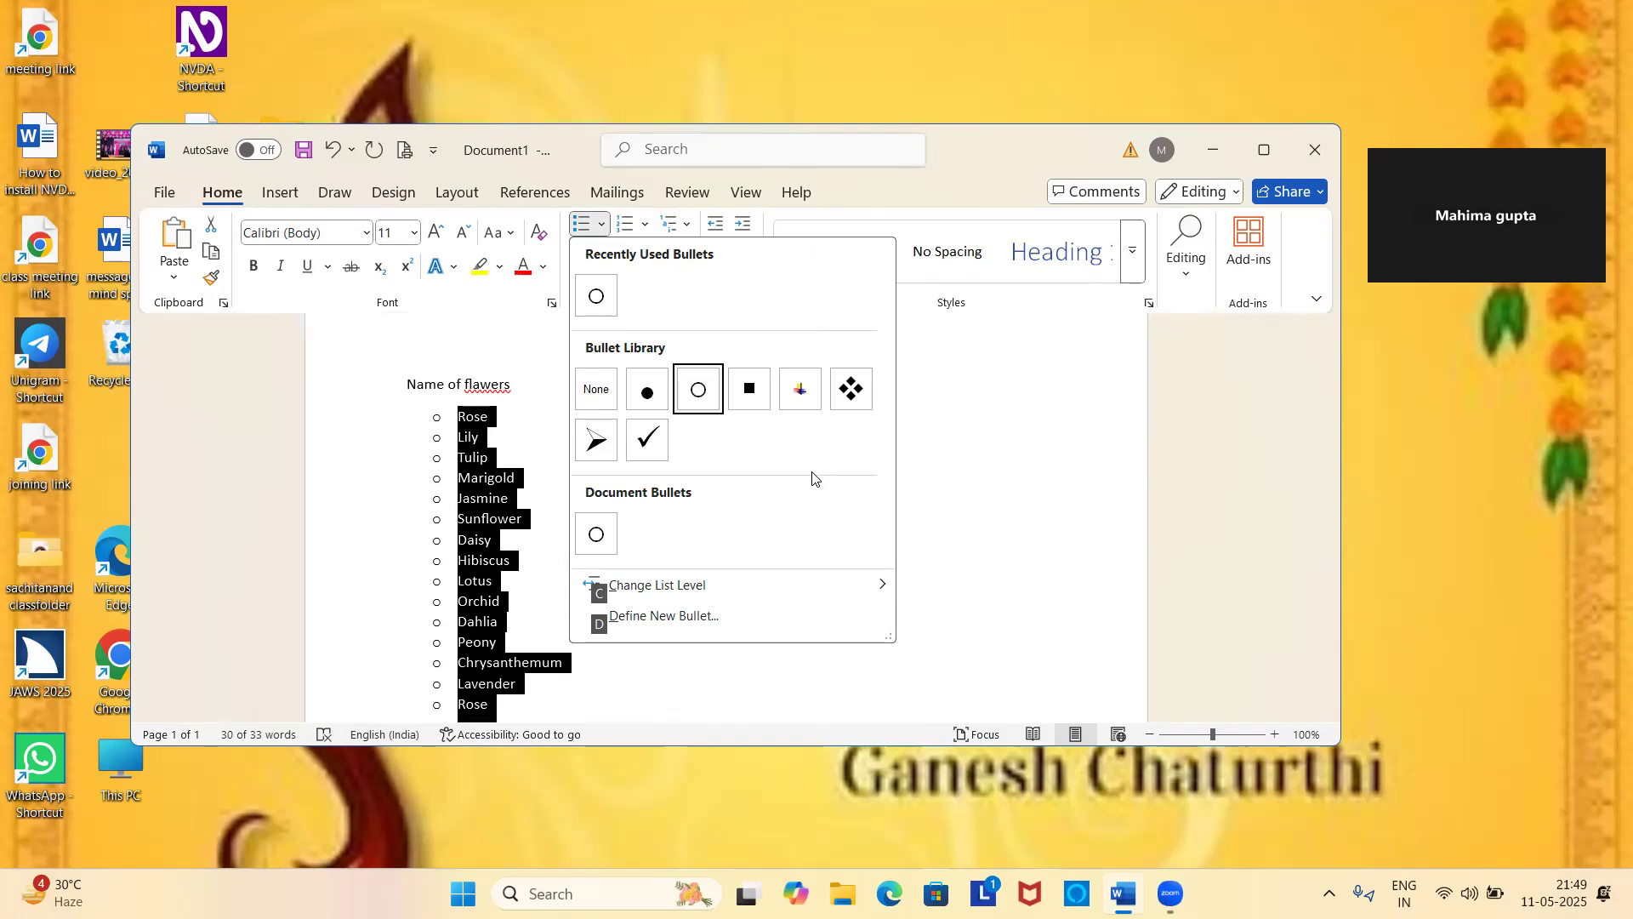
key(Left)
key(Left)
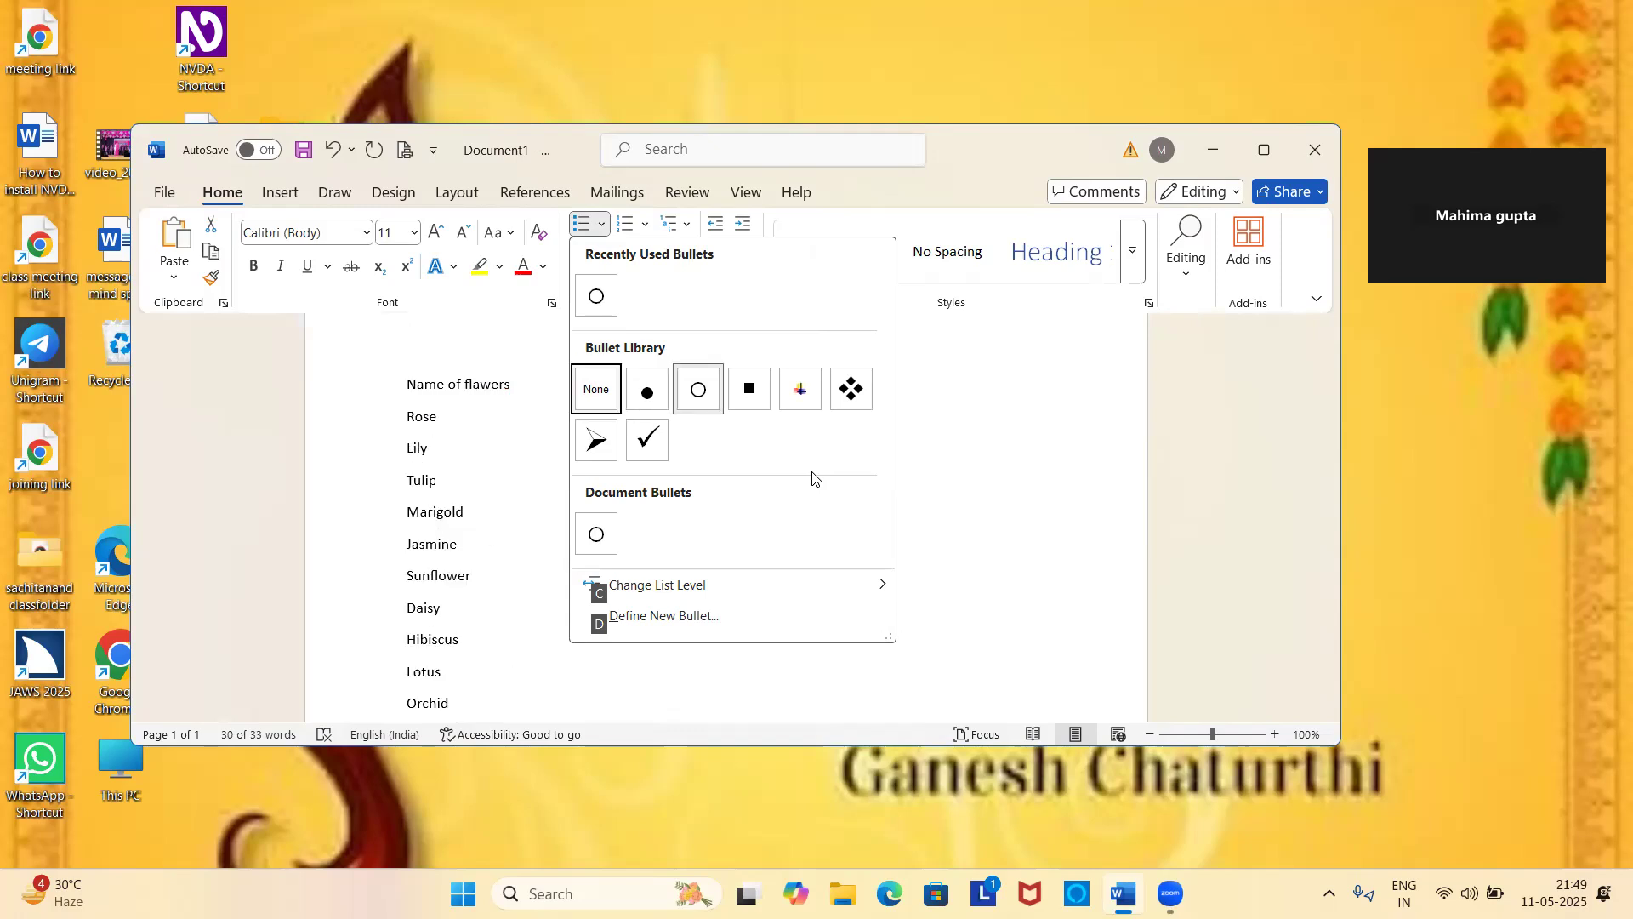
key(Return)
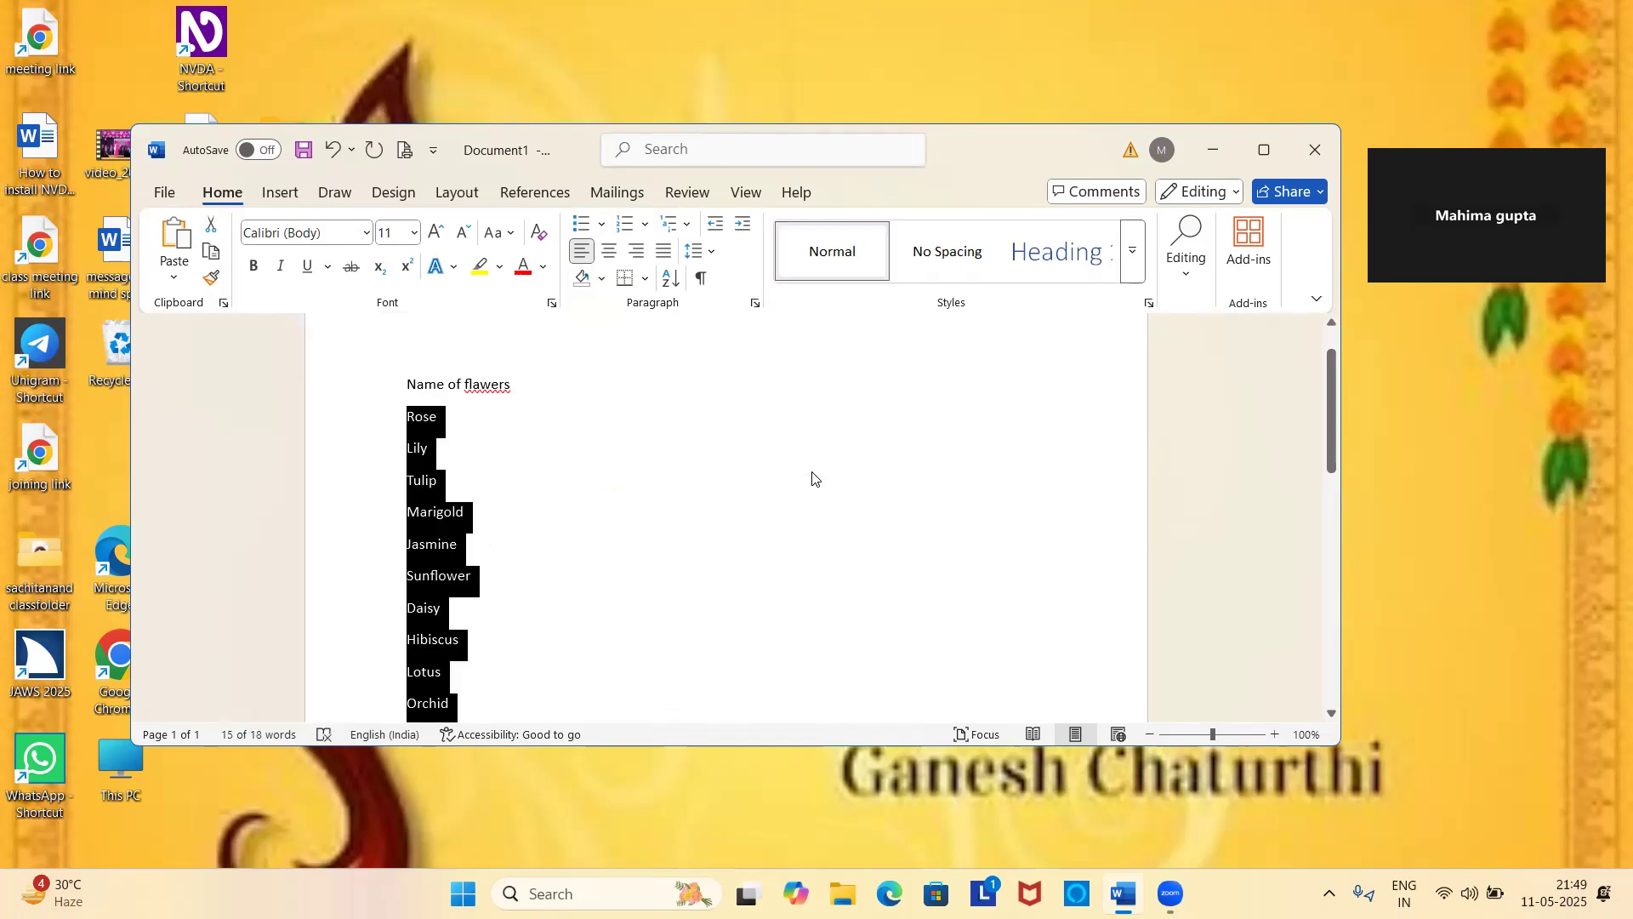
Deselect the list and move down through the unbulleted flower names from the top.
key(Left)
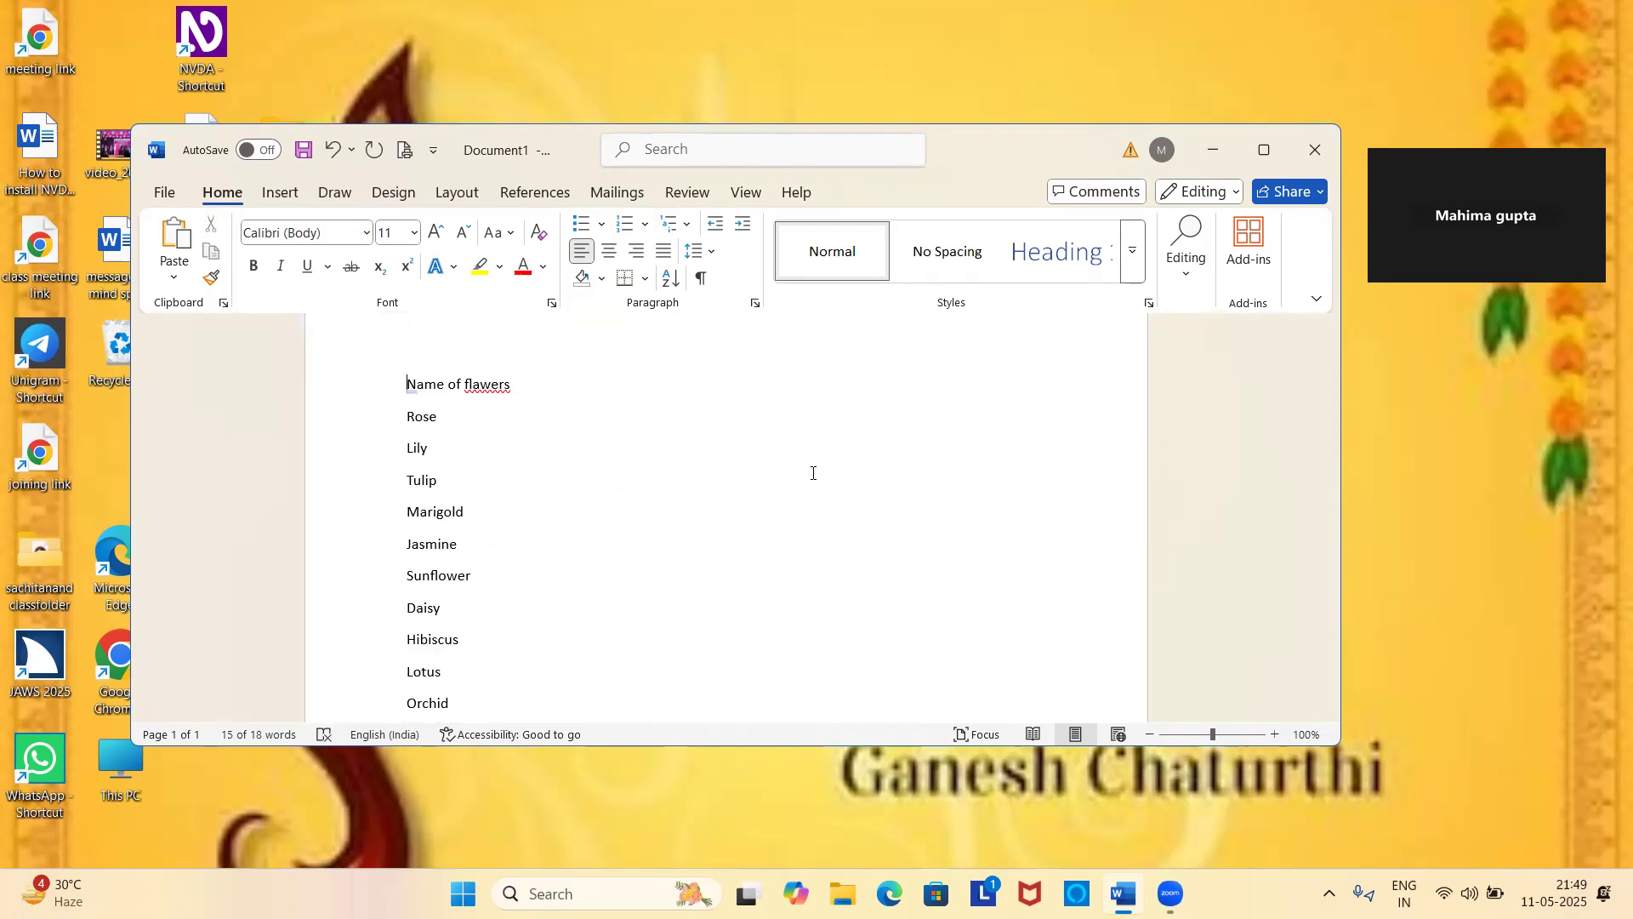
key(Down)
key(Down)
key(Down)
key(Down)
key(Down)
key(Down)
key(Down)
key(Down)
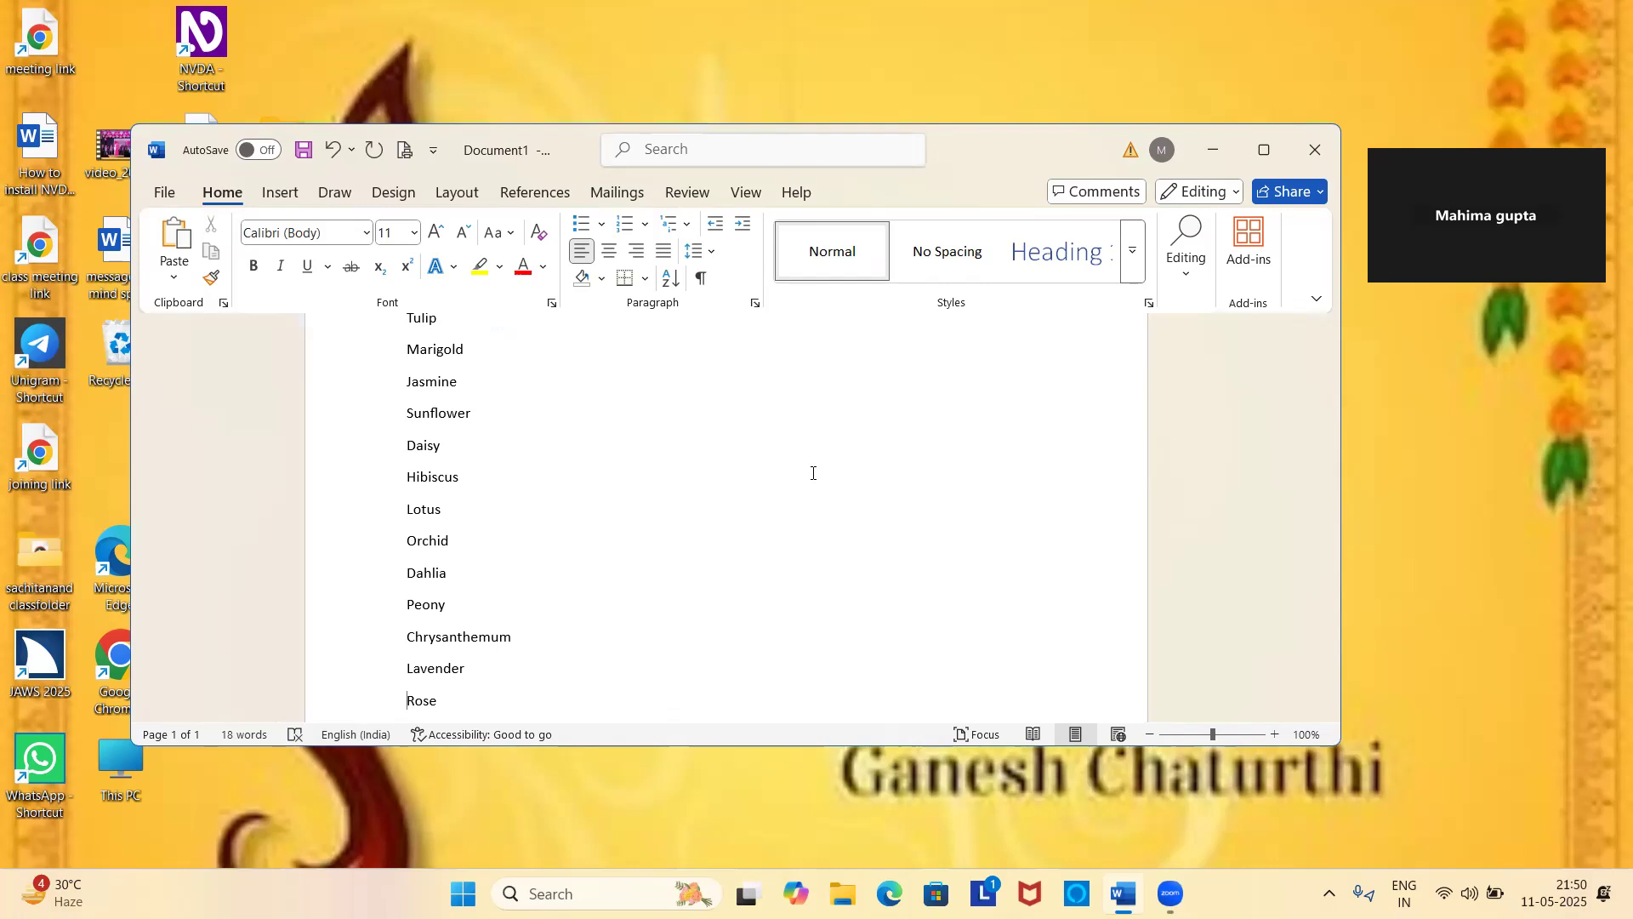
Select every flower name from Rose to the final Rose and apply the default solid round bullets.
key(ctrl+Home)
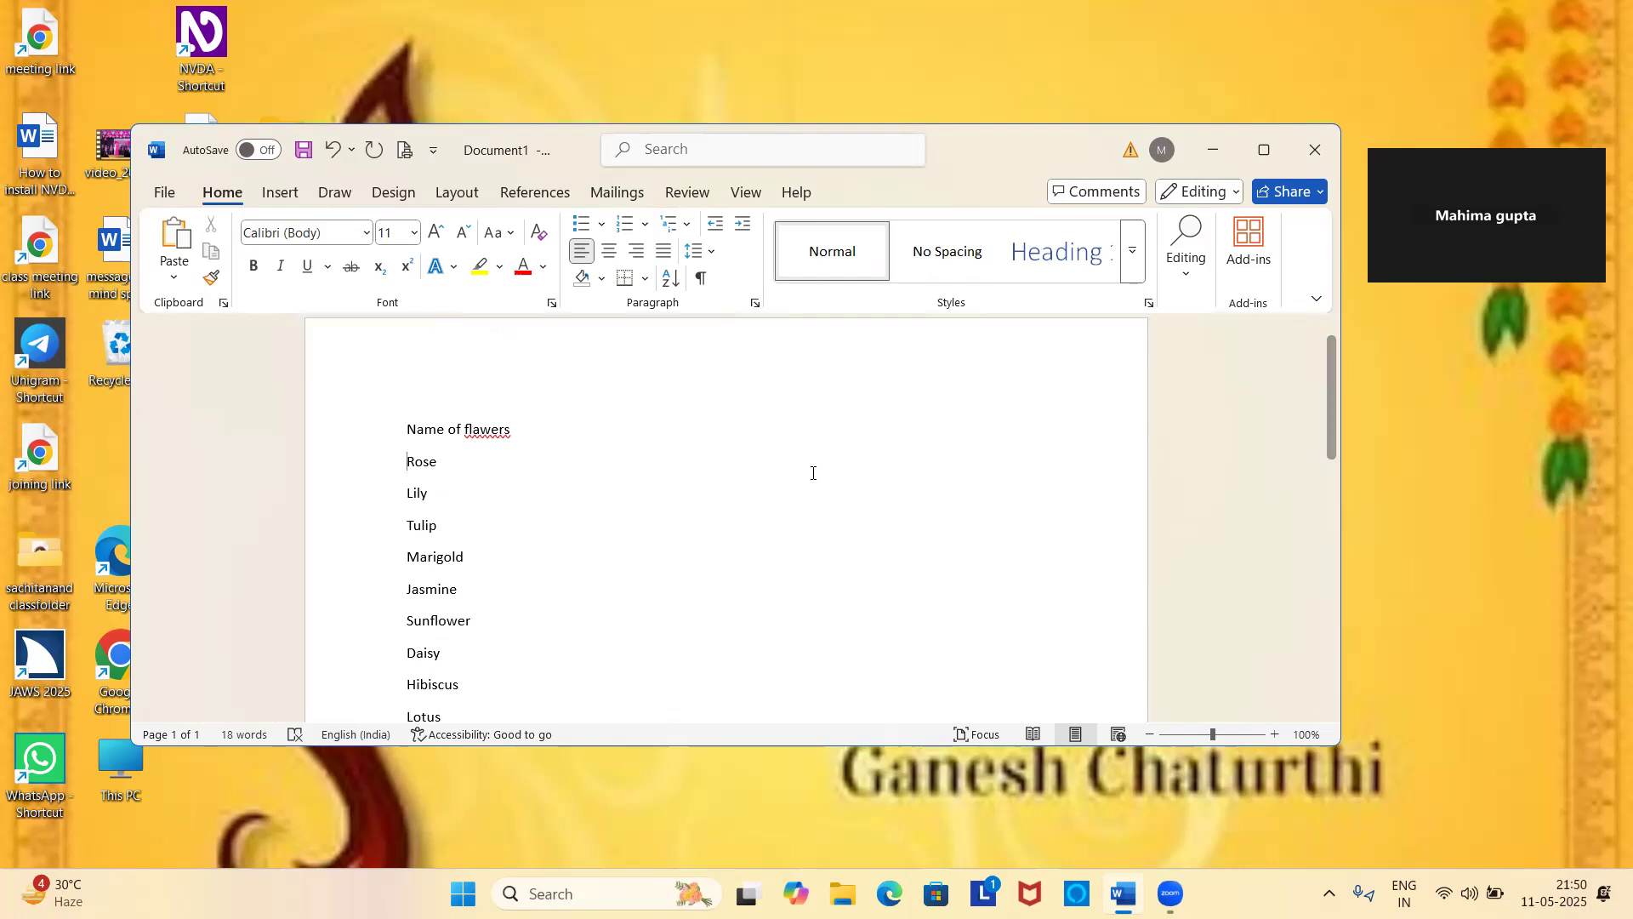
key(shift+Down)
key(shift+Down)
key(shift+Down)
key(shift+Down)
key(shift+Down)
key(shift+Down)
key(shift+Down)
key(shift+Down)
key(shift+Down)
key(shift+Down)
key(shift+Down)
key(shift+Down)
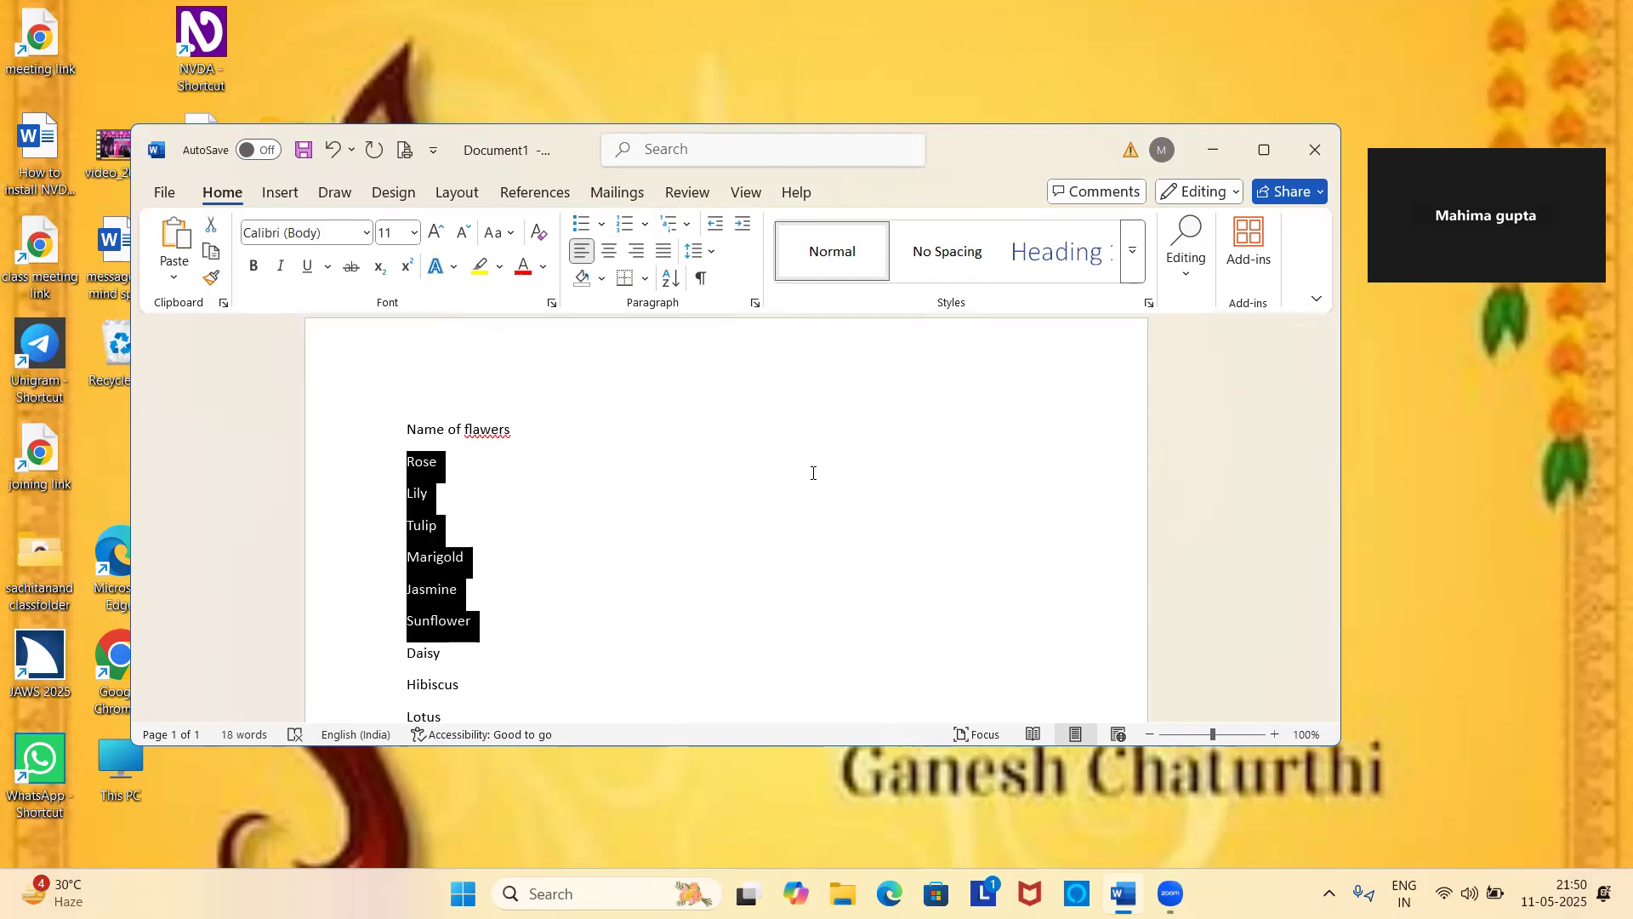
key(shift+Down)
key(shift+Down)
key(shift+Down)
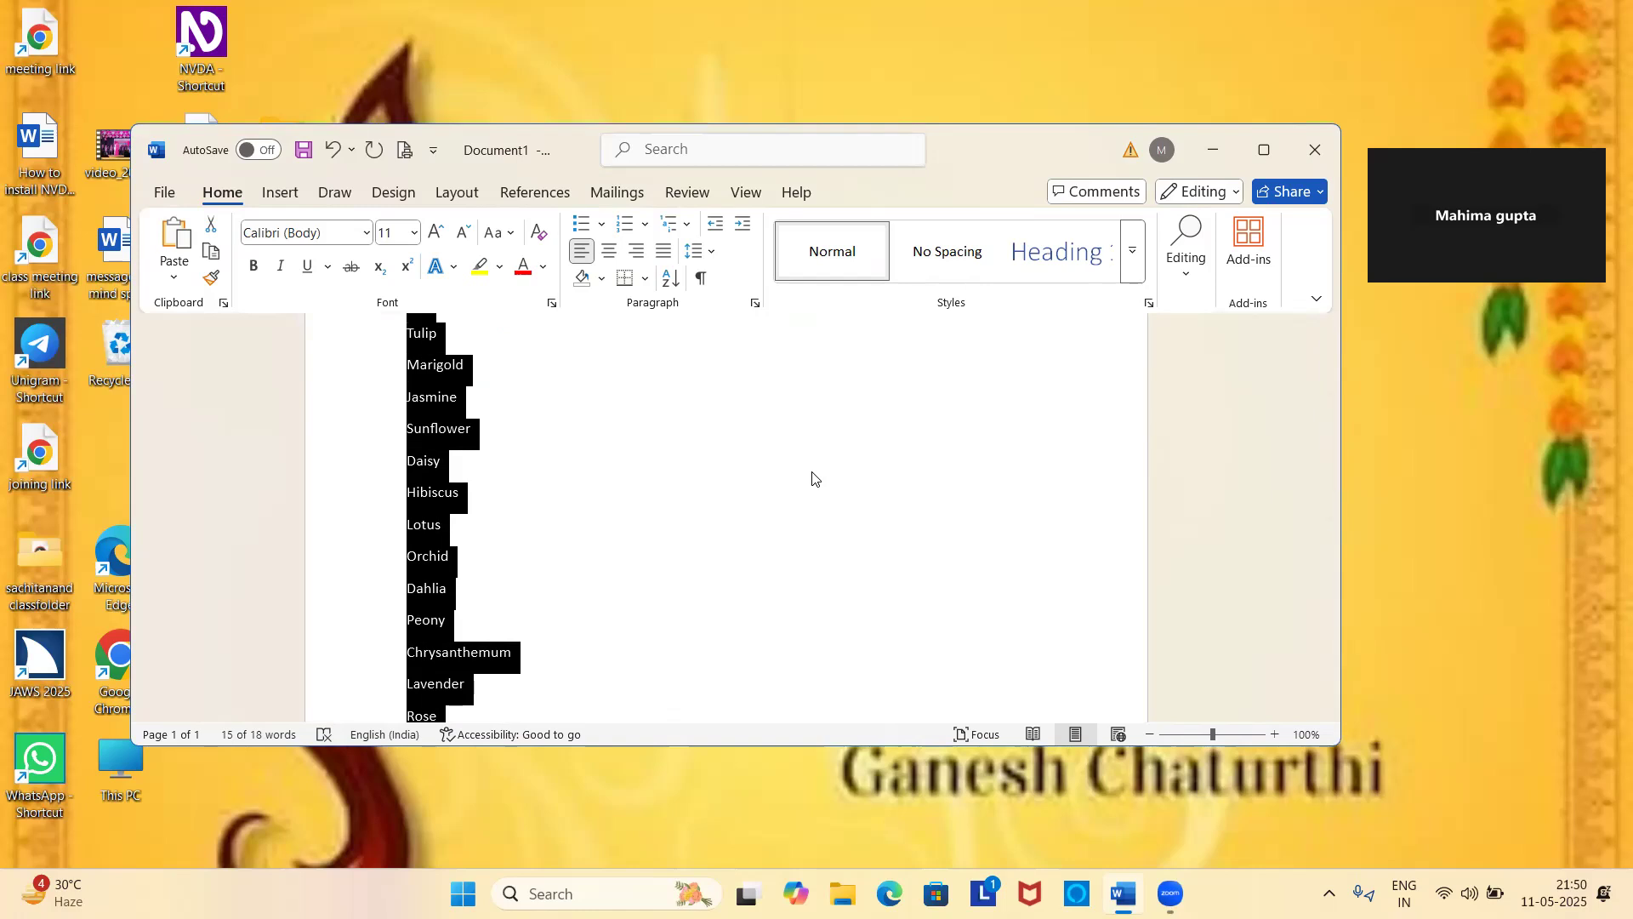
key(ctrl+shift+l)
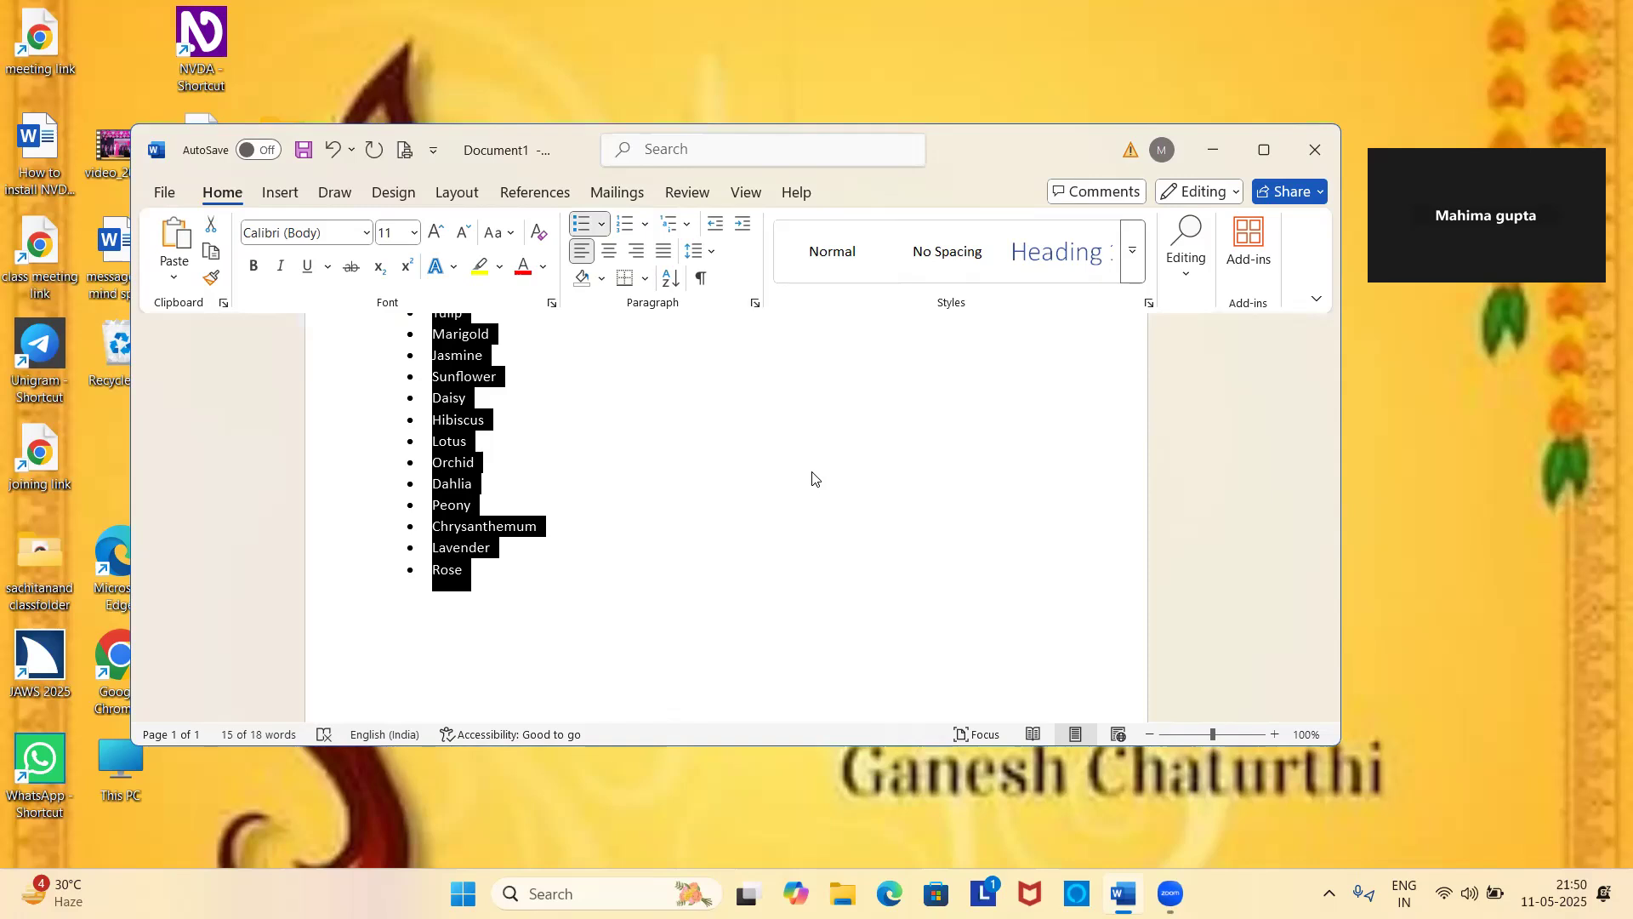
Move through the bulleted flower list item by item, then switch away from the document window.
scroll(812, 476, up, 3)
key(Left)
key(Down)
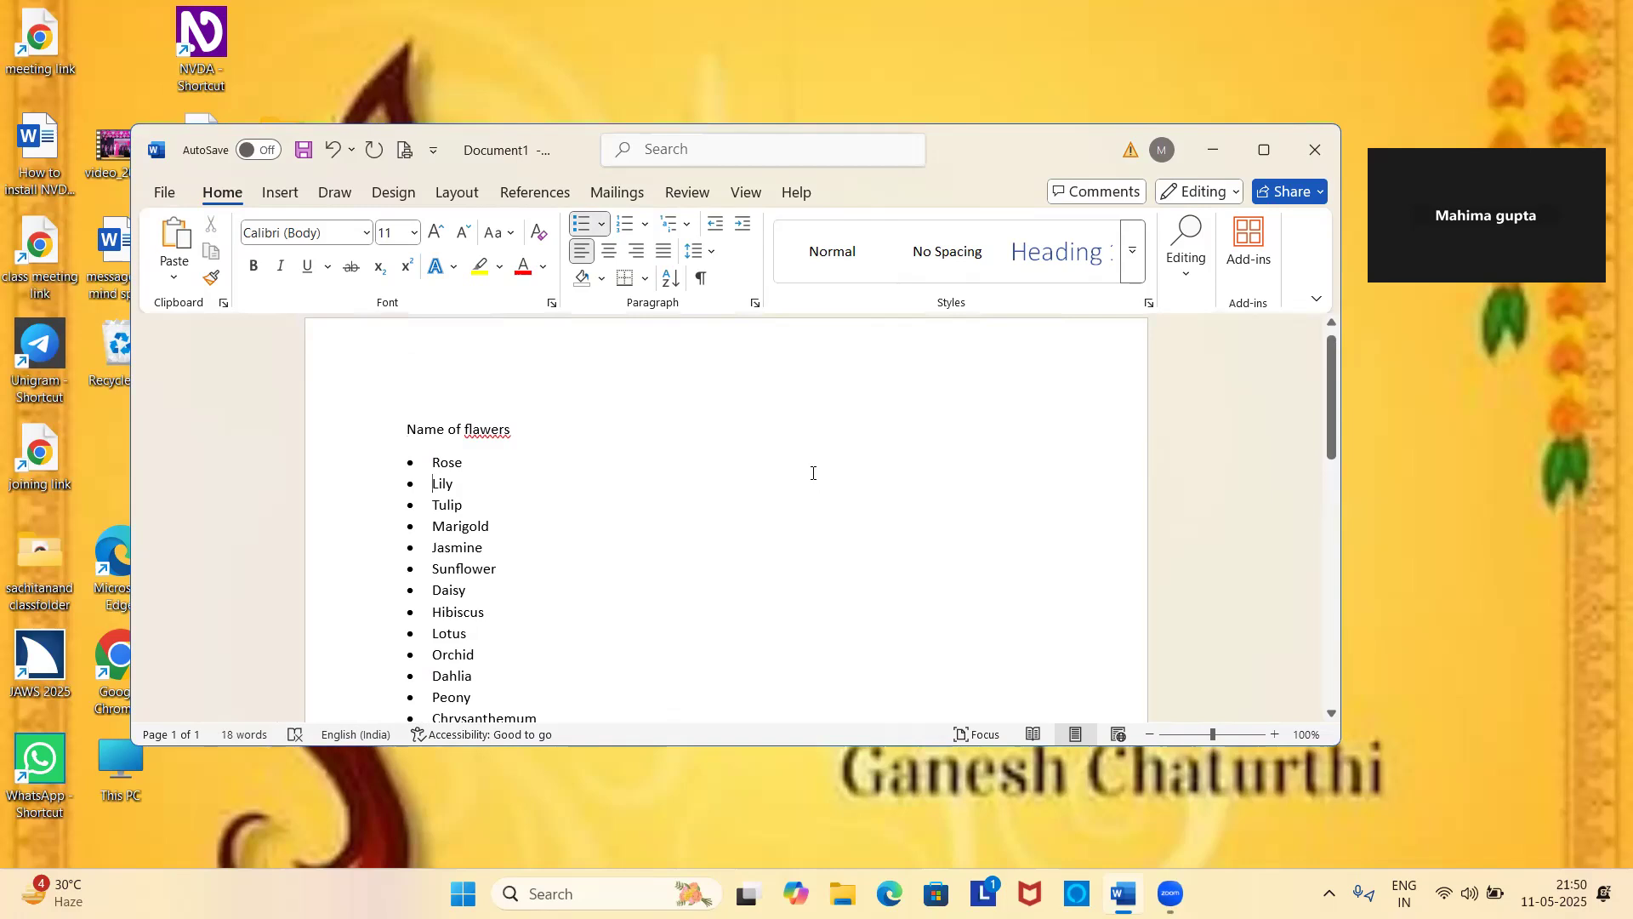
key(Down)
key(Down)
key(Down)
key(Down)
key(Down)
key(alt+Tab)
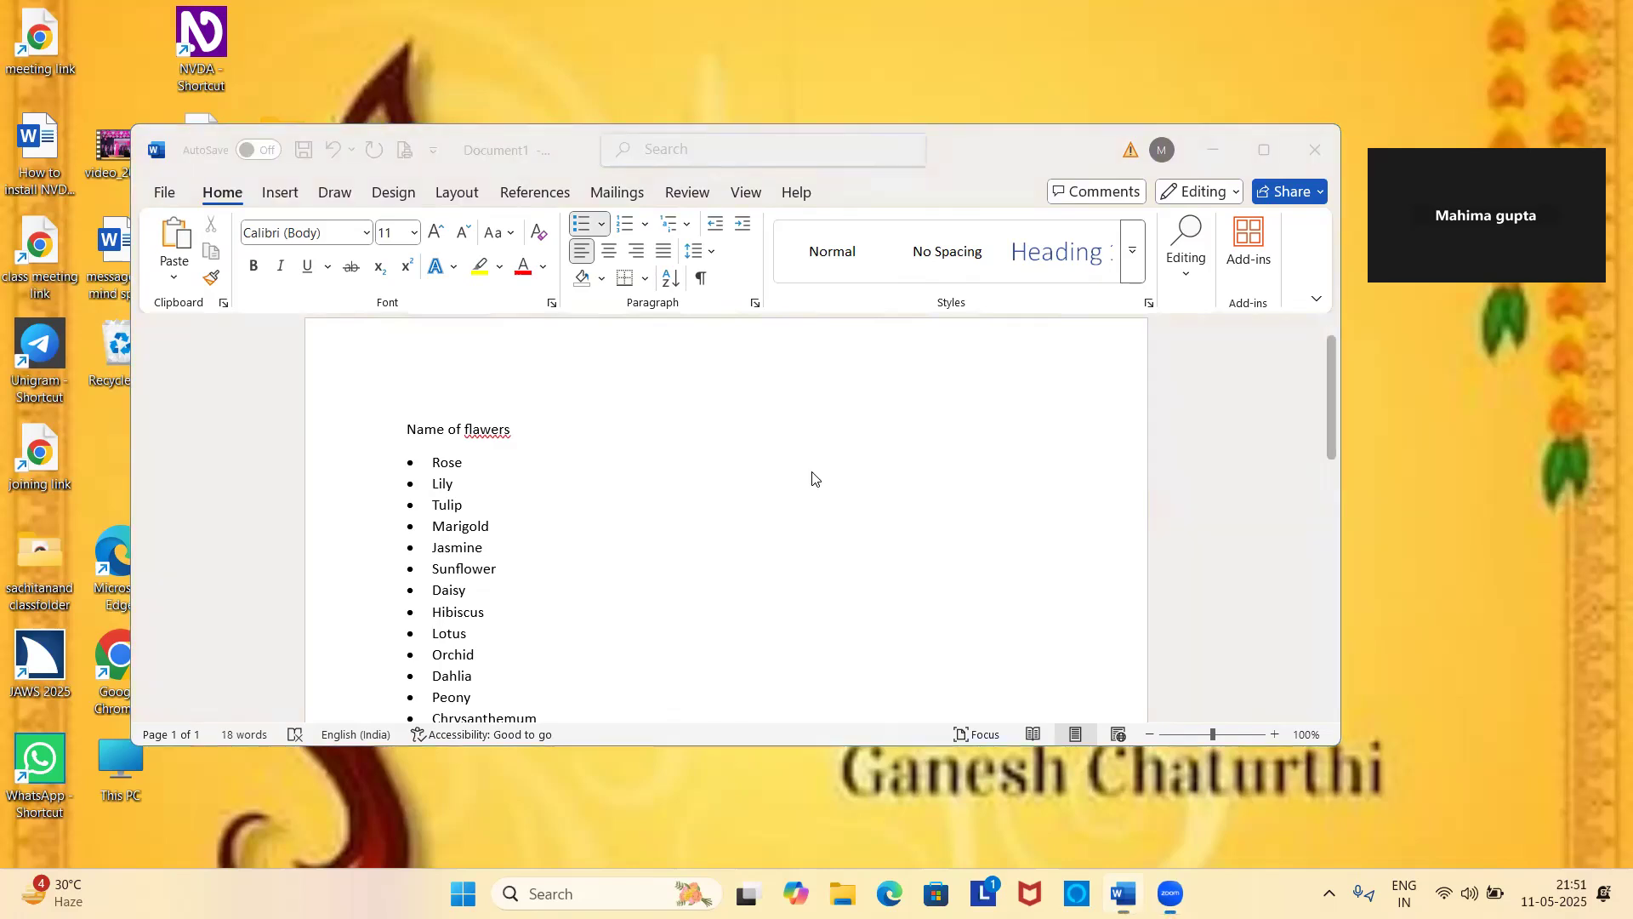